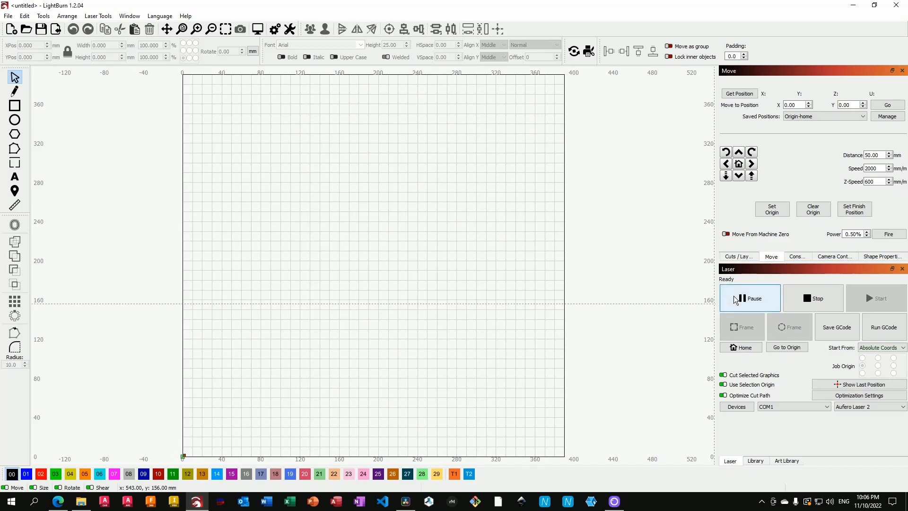
Switch the active laser device to Atomstack P9
click(857, 408)
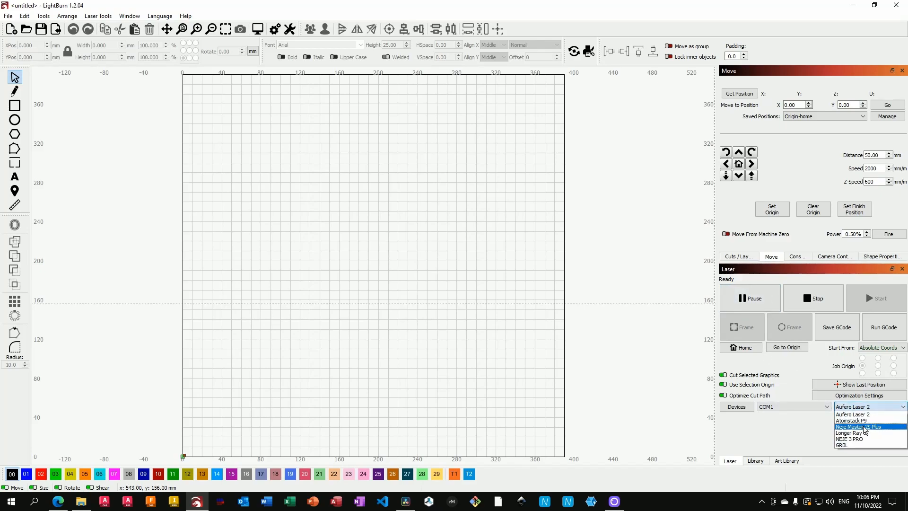
click(853, 420)
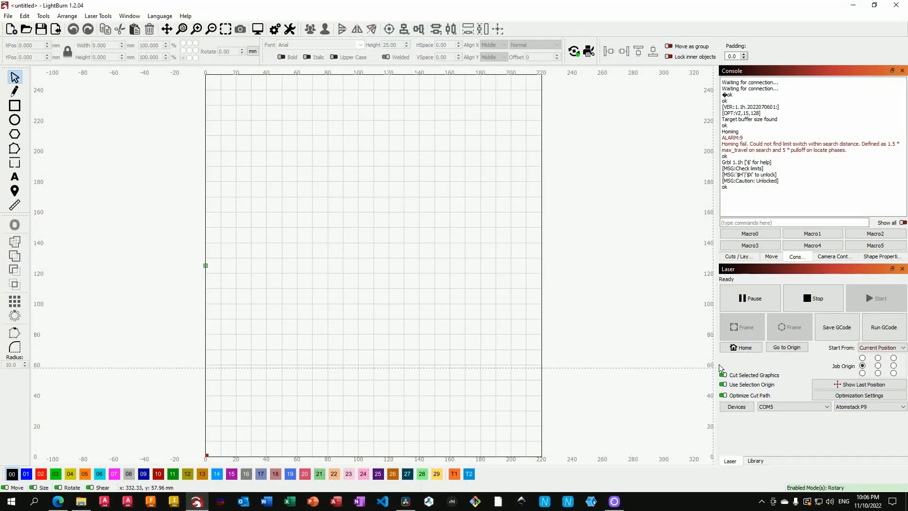
Turn on "Show rotary enable on main window" in the program settings and apply it
click(275, 29)
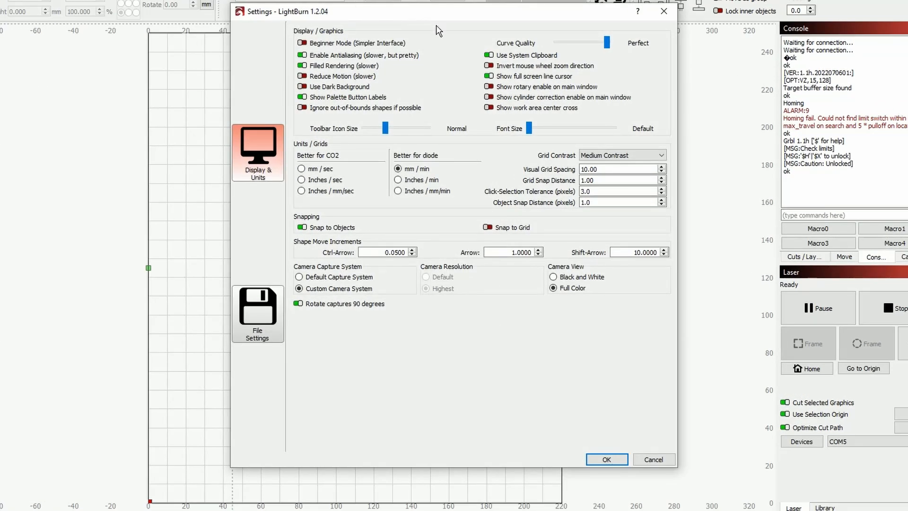
click(489, 87)
click(607, 459)
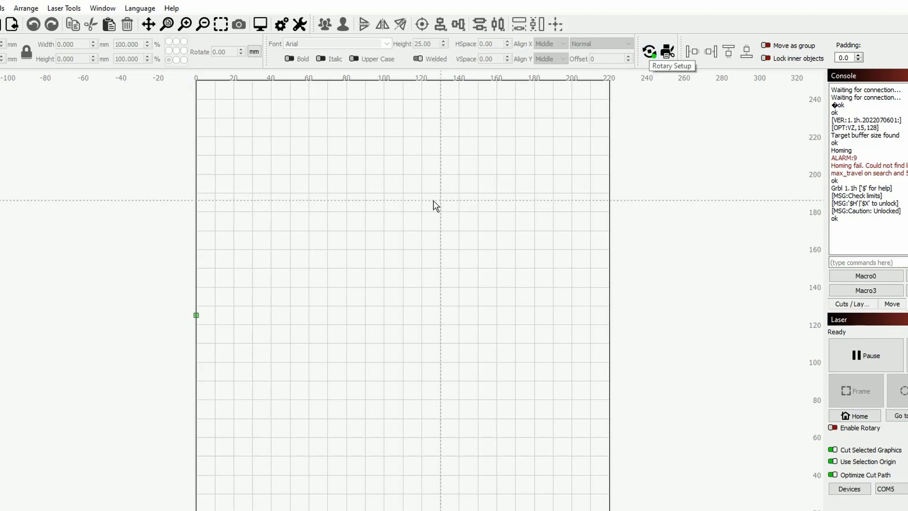
Configure the rotary setup as Roller with 40.35 mm per rotation and a 17 mm roller diameter, and apply it
click(69, 10)
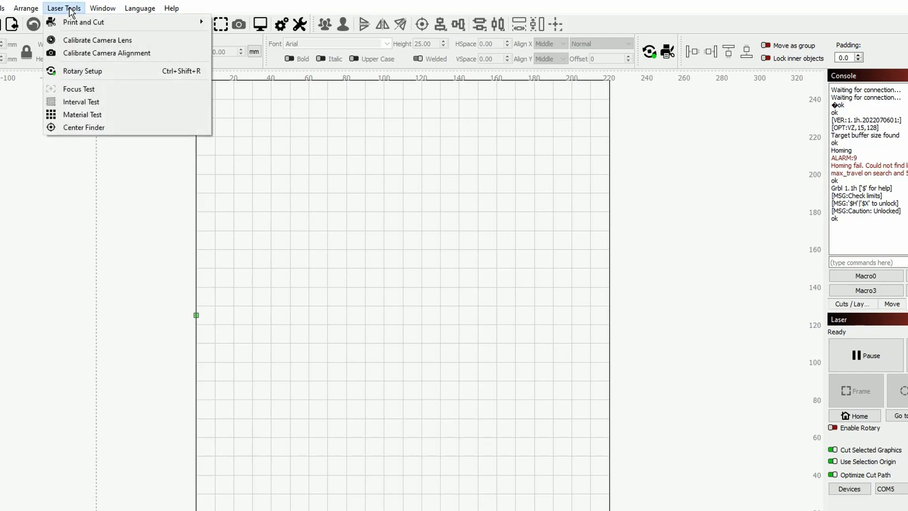
click(77, 72)
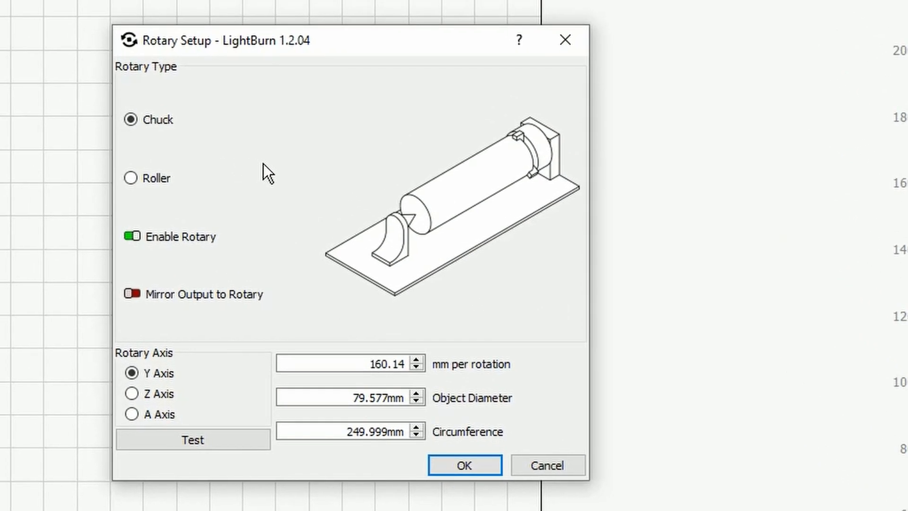
click(134, 178)
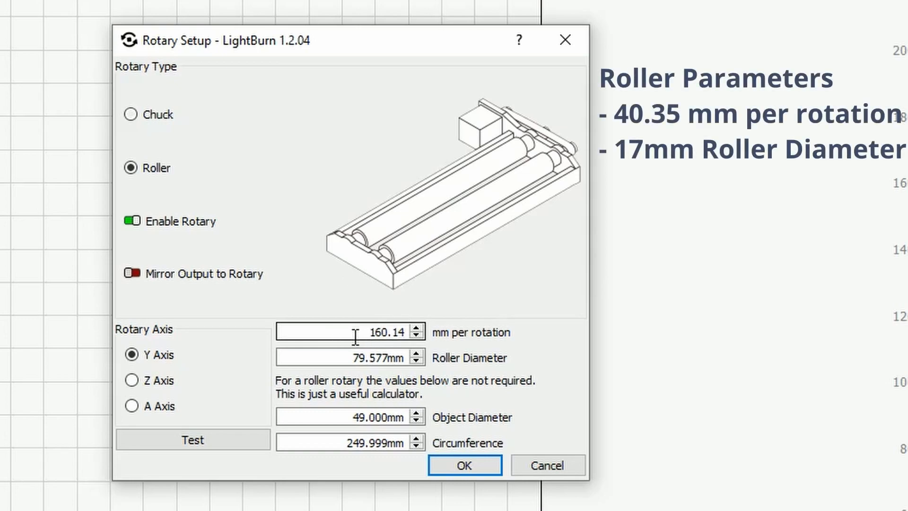
drag(344, 334, 459, 339)
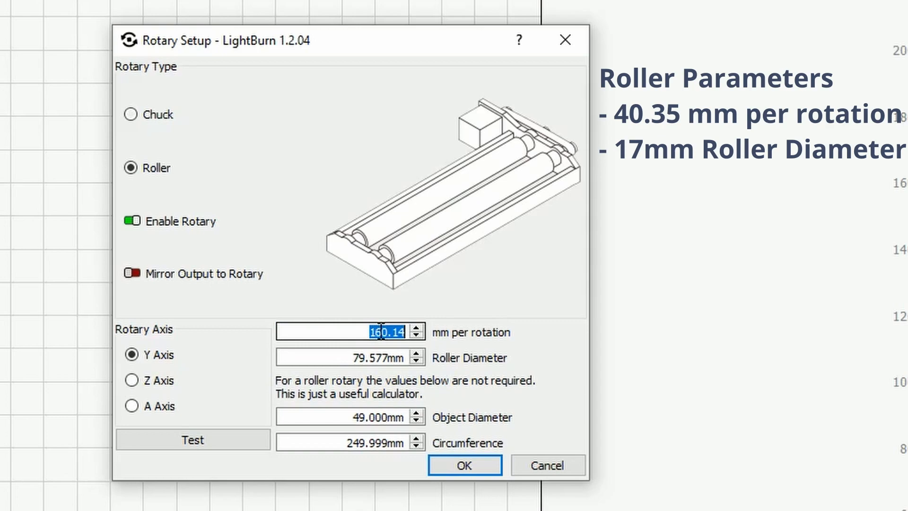
text(40.35)
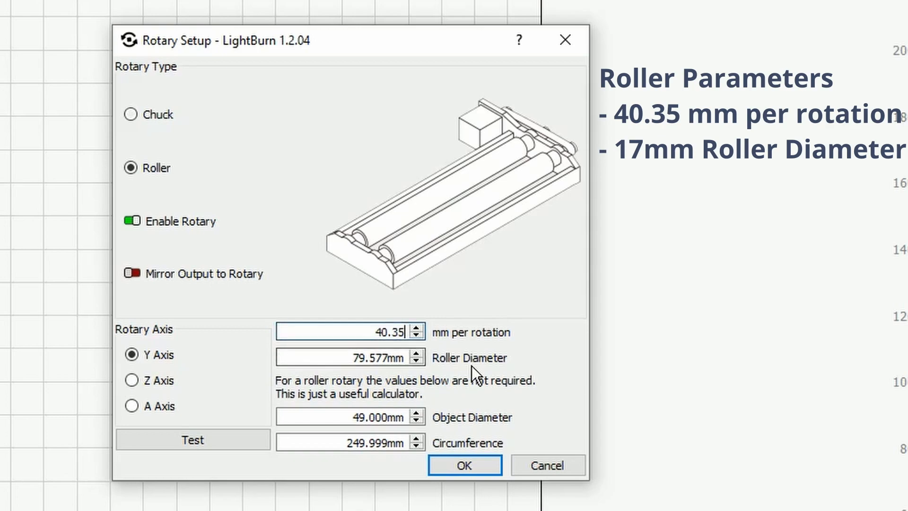
drag(344, 358, 483, 358)
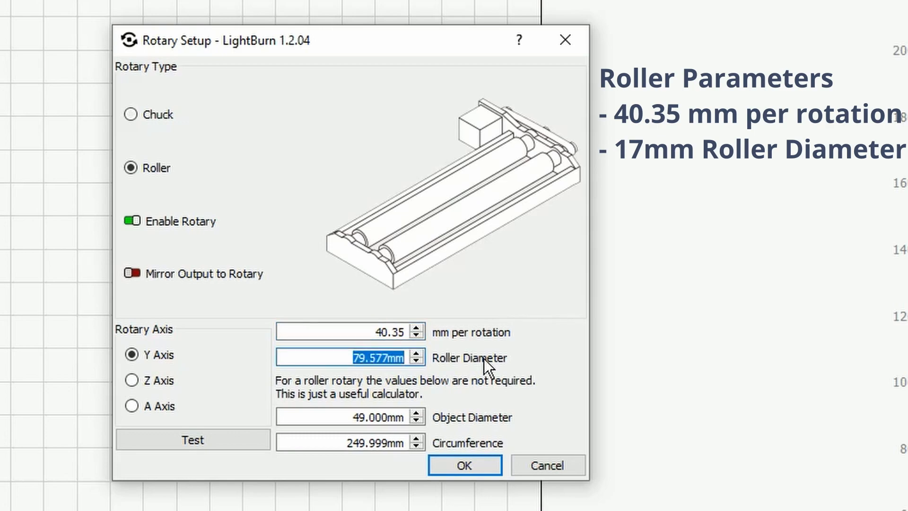
text(17)
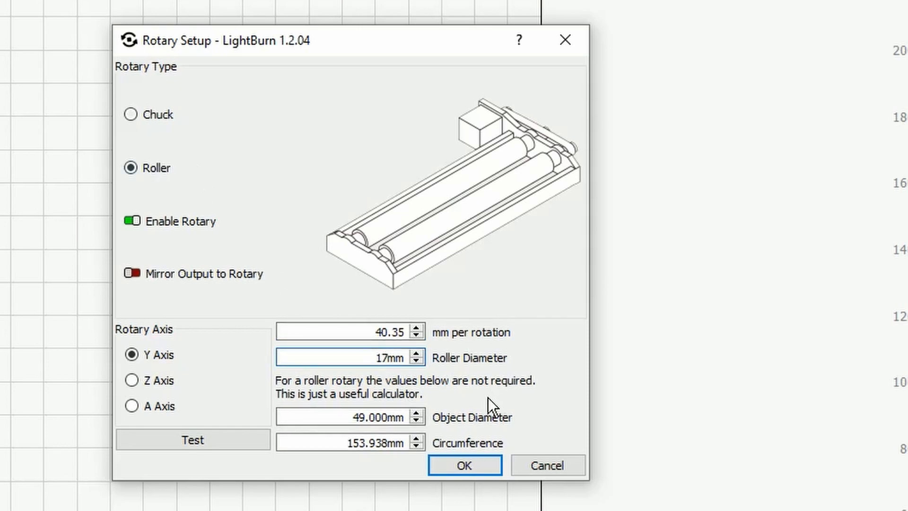
click(389, 415)
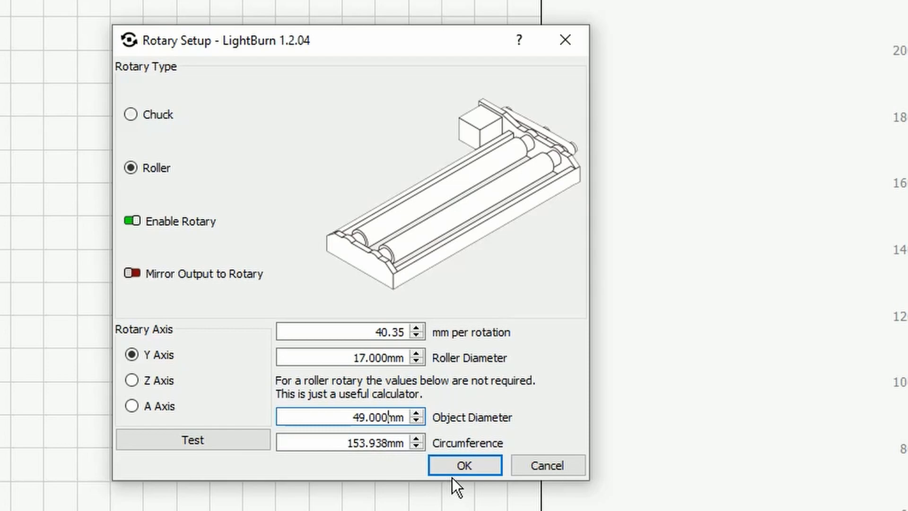
click(458, 465)
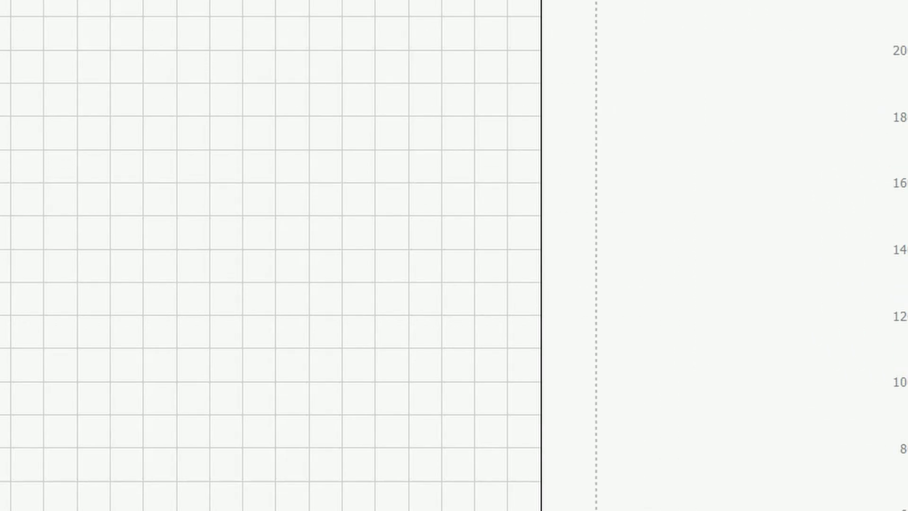
Reopen the rotary setup, change the rotary type to Chuck and set 160.14 mm per rotation
click(722, 1)
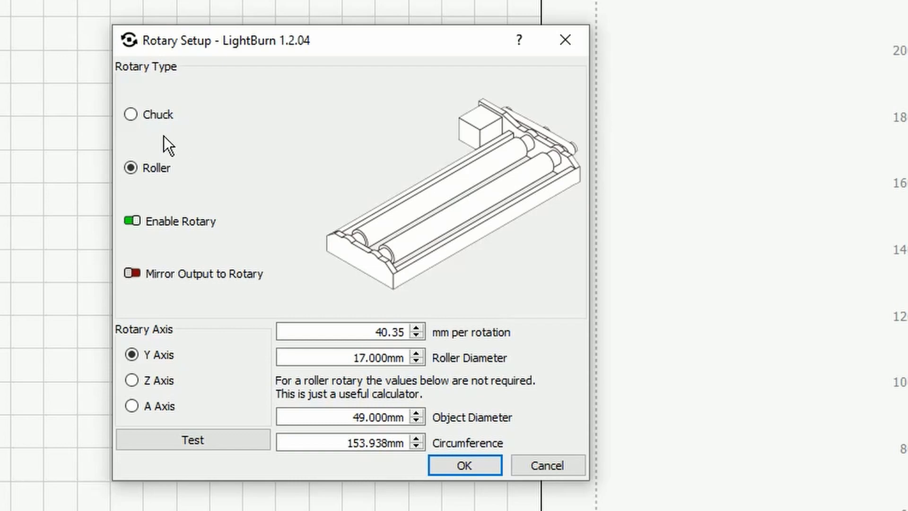
click(132, 115)
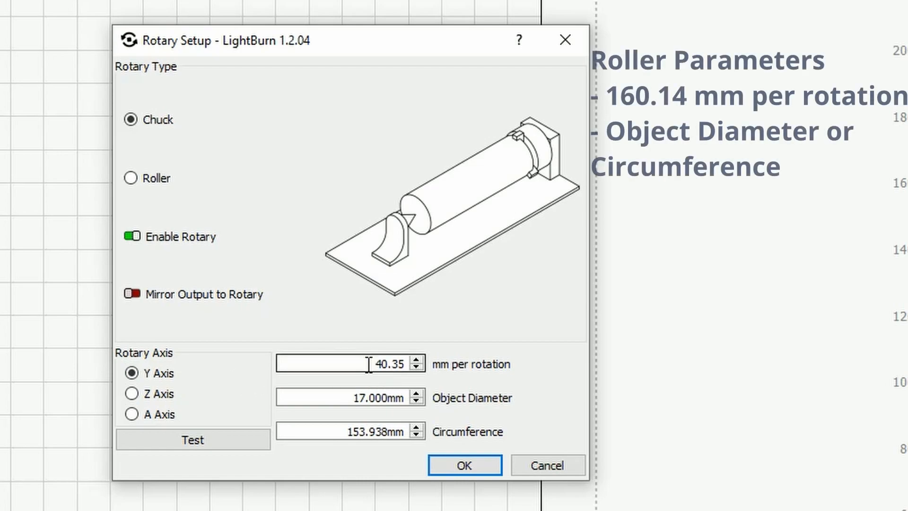
drag(364, 363, 424, 364)
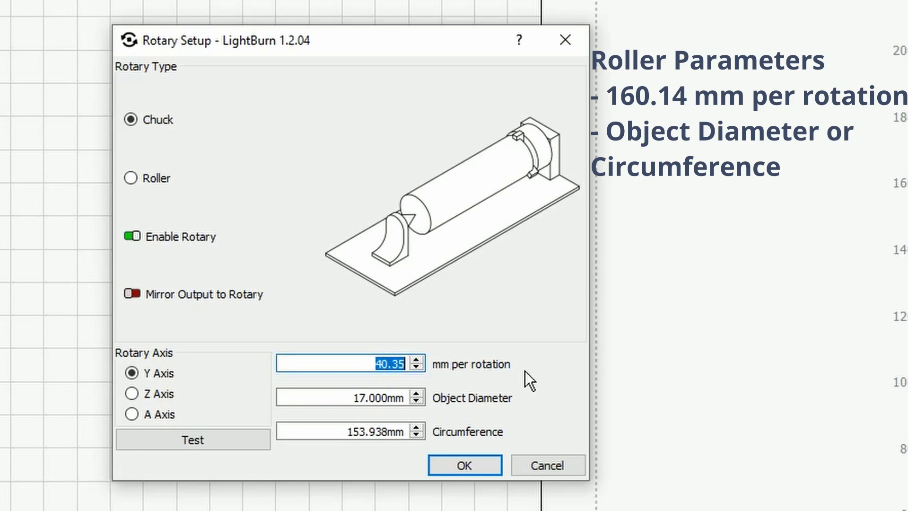
text(160.14)
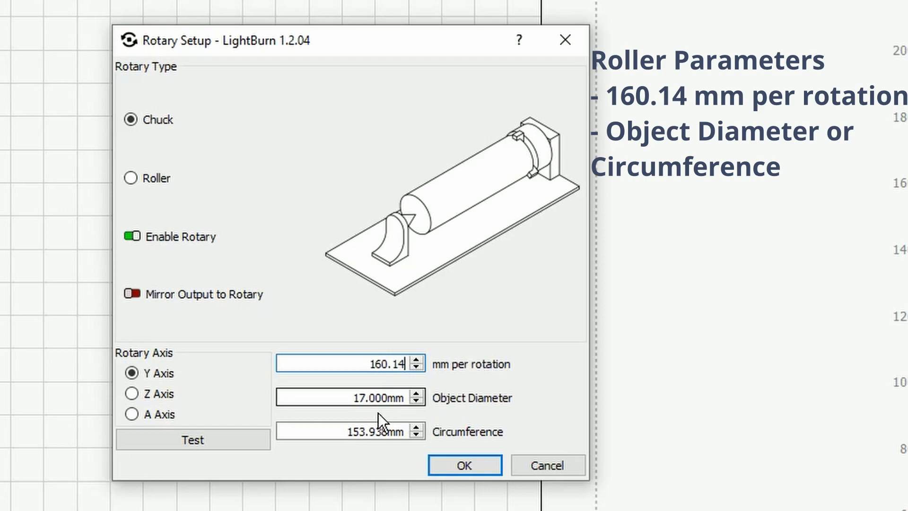
click(366, 401)
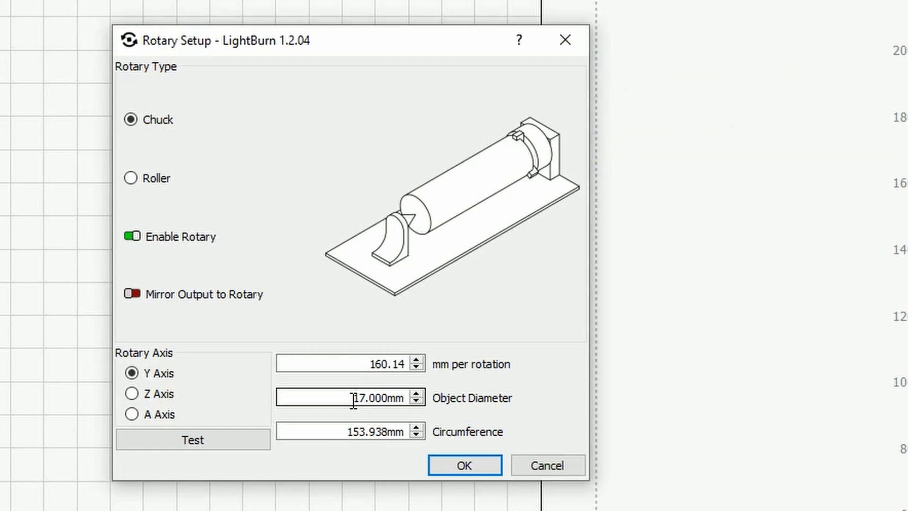
click(139, 180)
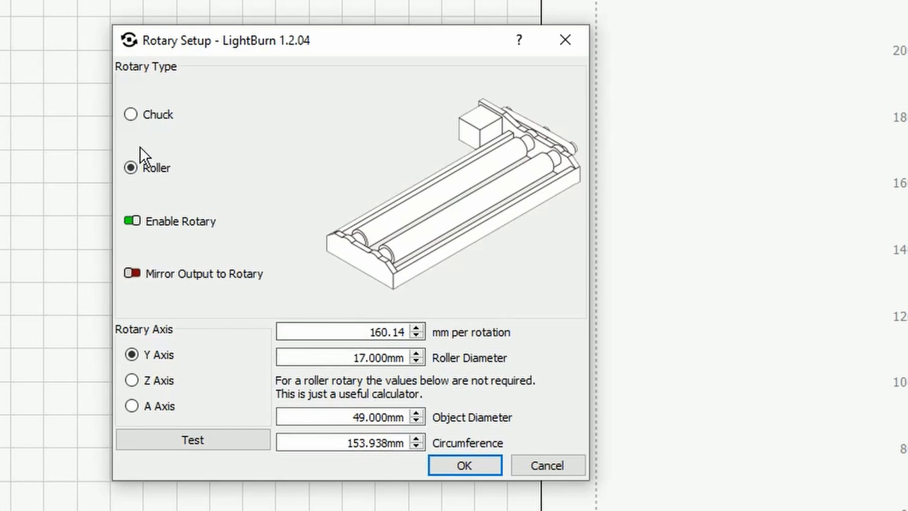
click(139, 116)
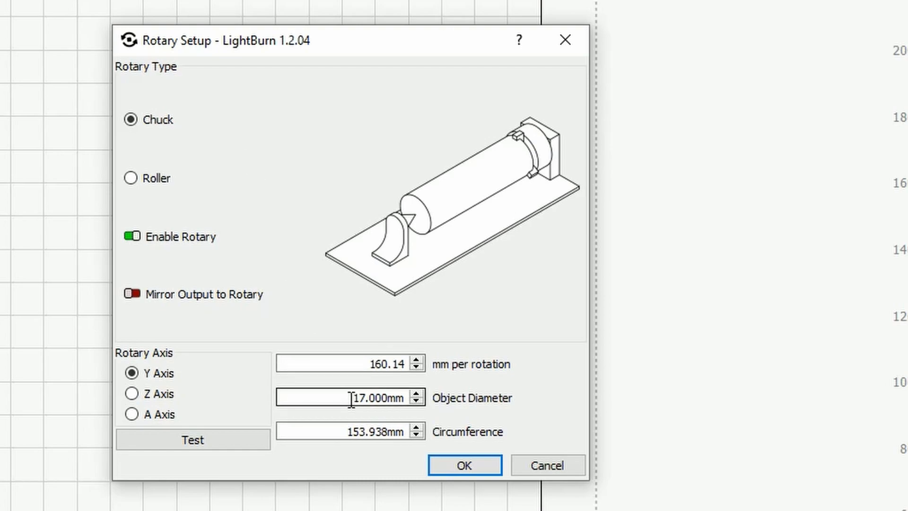
Set the object circumference to 250 mm for the chuck rotary and apply the rotary setup
click(343, 436)
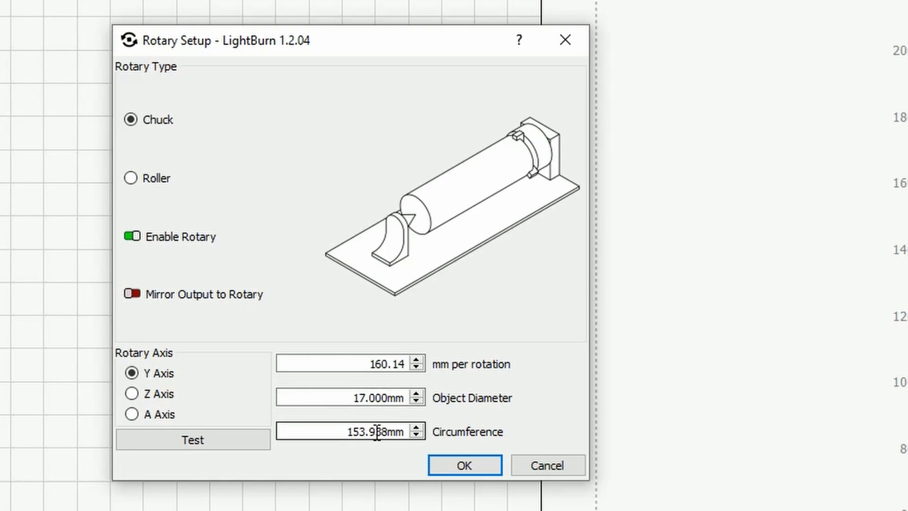
double_click(344, 432)
text(250)
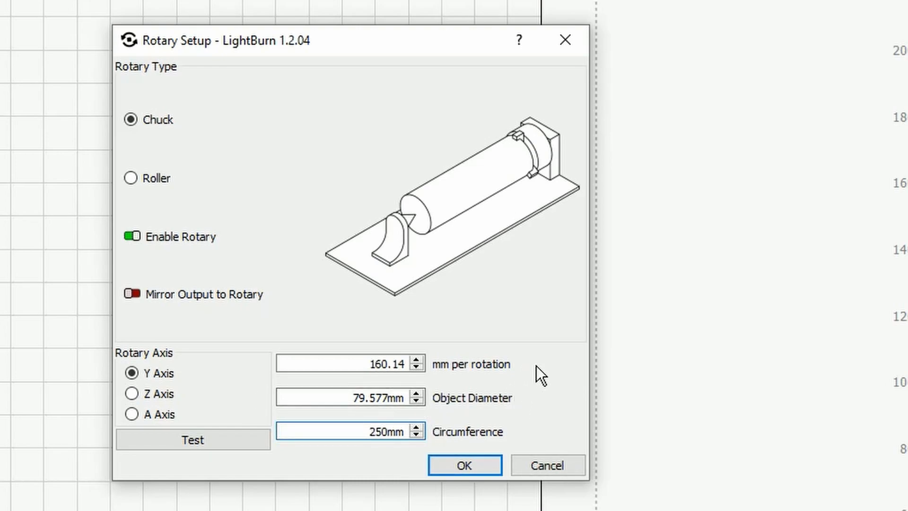
click(474, 469)
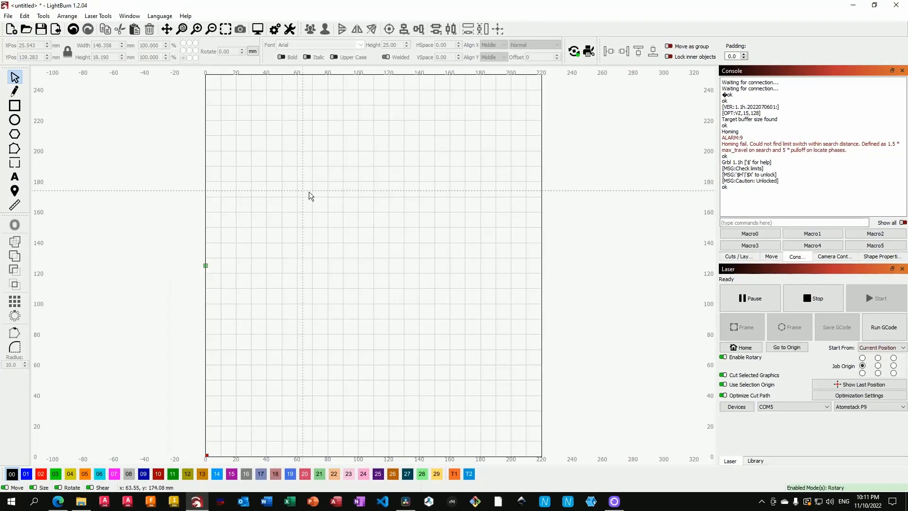
Add the text "MRW" to the workspace in Arial with a height of 25 mm
click(15, 176)
click(312, 243)
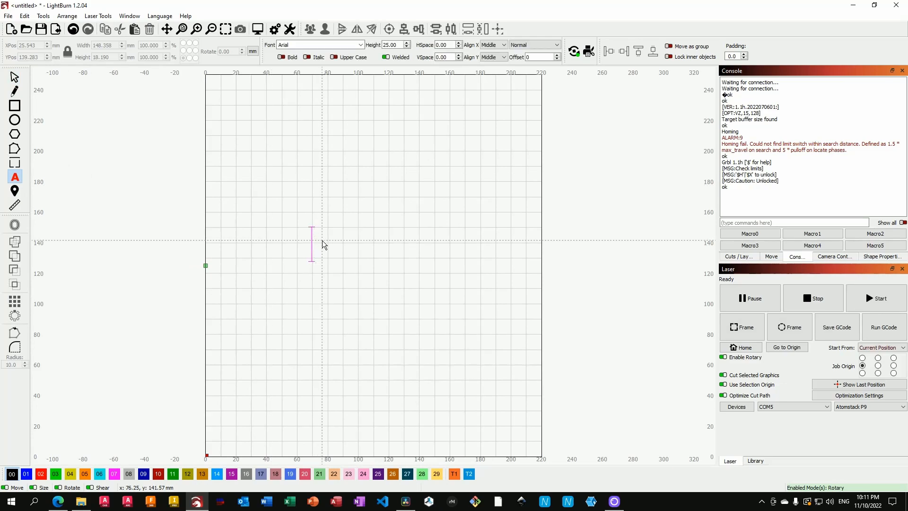
text(MRW)
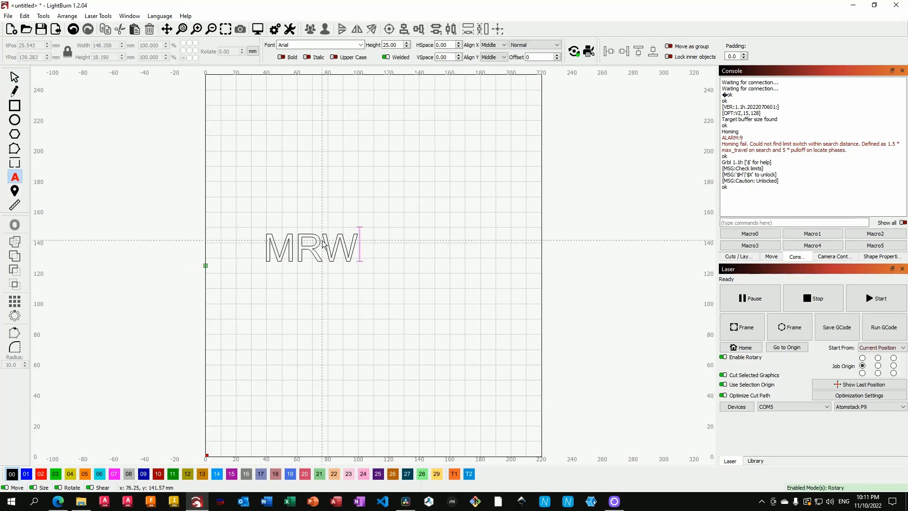
click(15, 77)
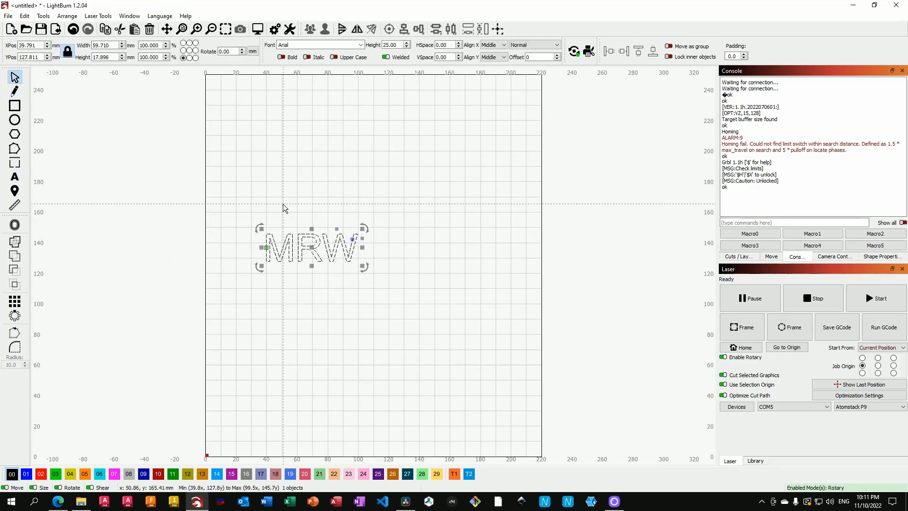
Rotate the MRW text clockwise to a steep diagonal and move it to about X 110.8, Y 103.4 mm
drag(363, 229, 381, 276)
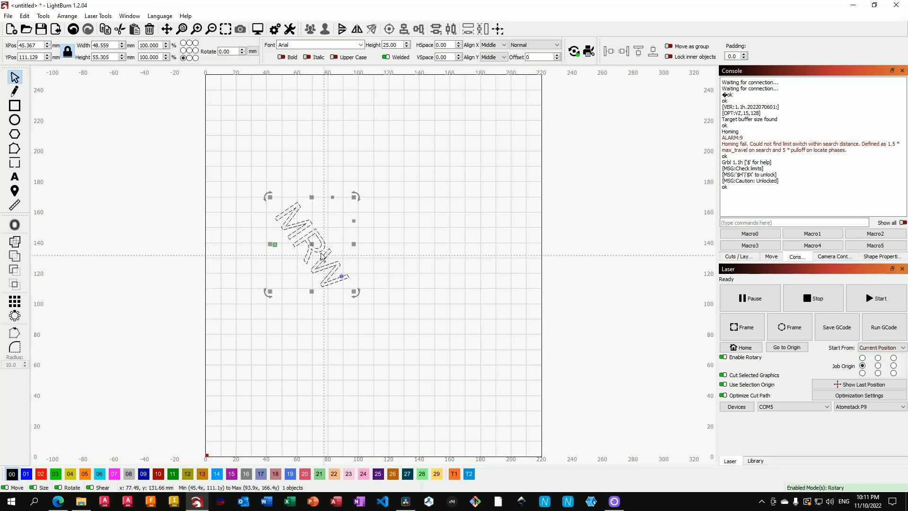
drag(321, 256, 421, 268)
click(475, 274)
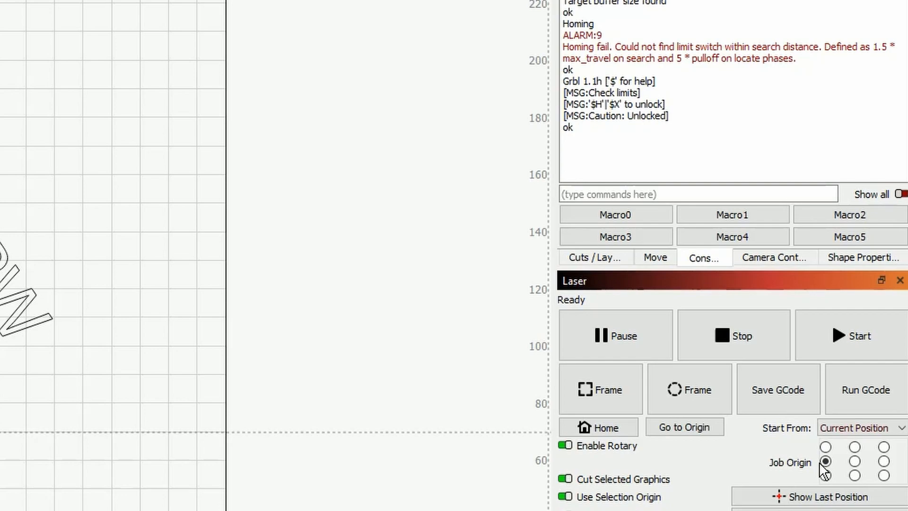
Try the centre and middle-right job origins, and return the job origin to middle-left
click(854, 462)
click(884, 462)
click(826, 463)
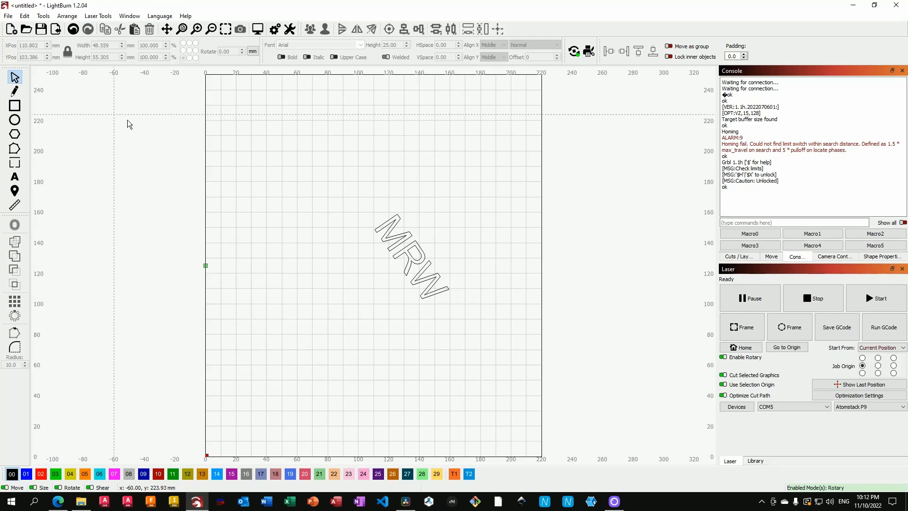
Scale the MRW text proportionally to a width of 30 mm and move it to about X 108.3, Y 115.8 mm
click(378, 250)
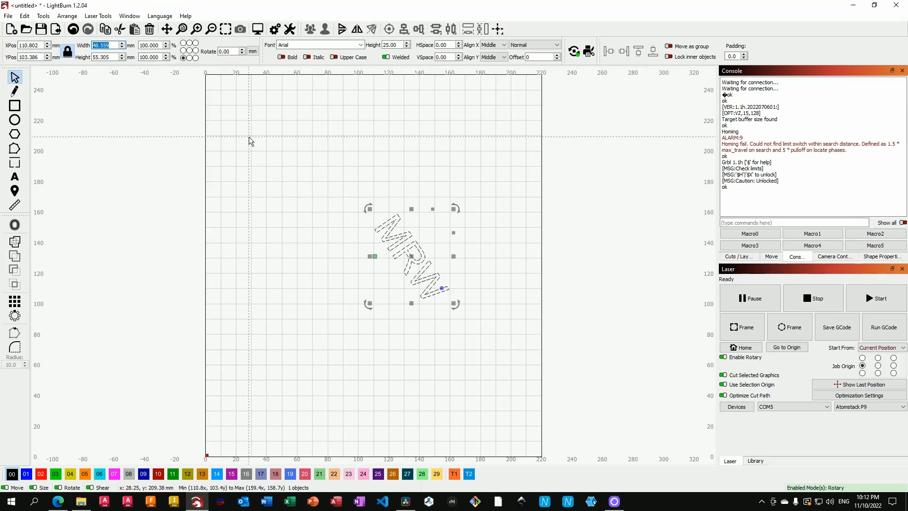
key(Return)
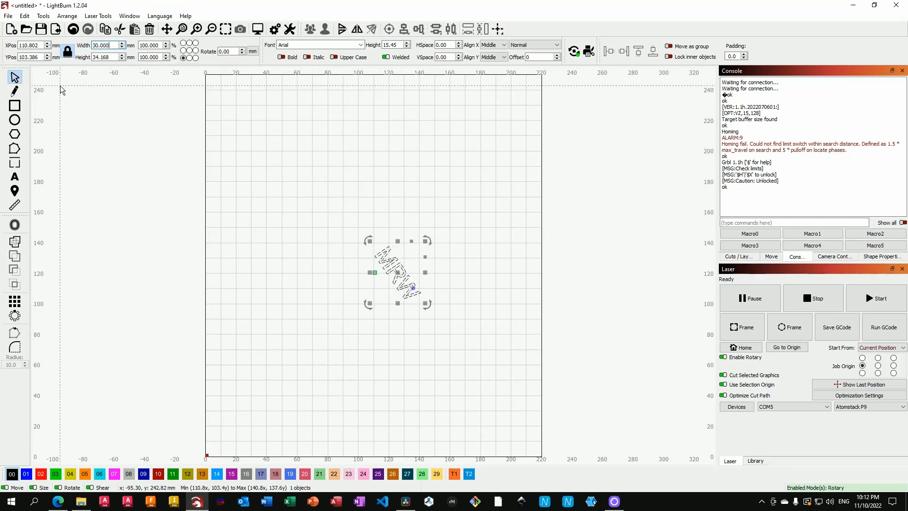
drag(392, 270, 389, 250)
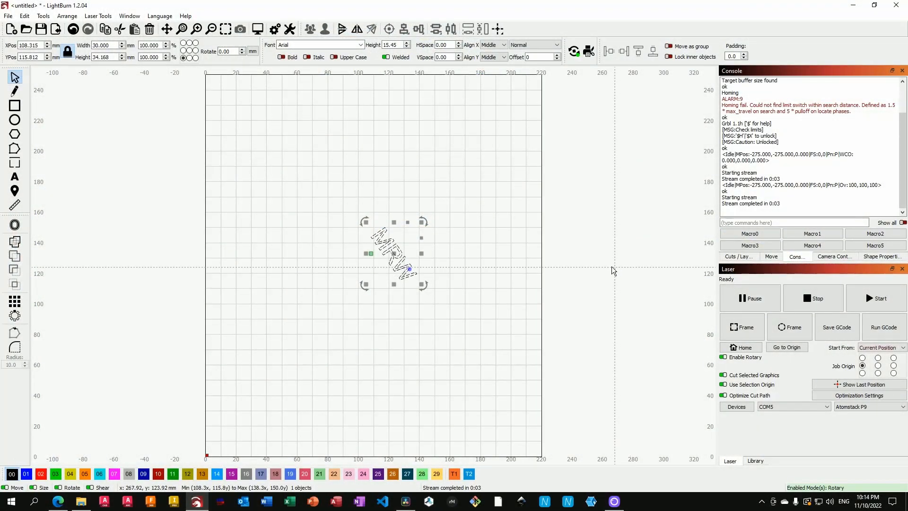
Change the rotary type to Roller in the rotary setup and accept the settings
click(574, 51)
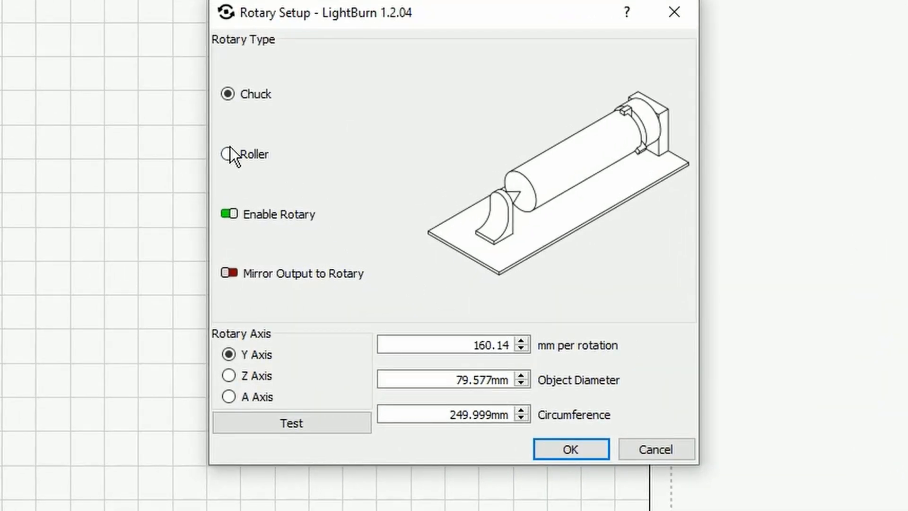
click(230, 152)
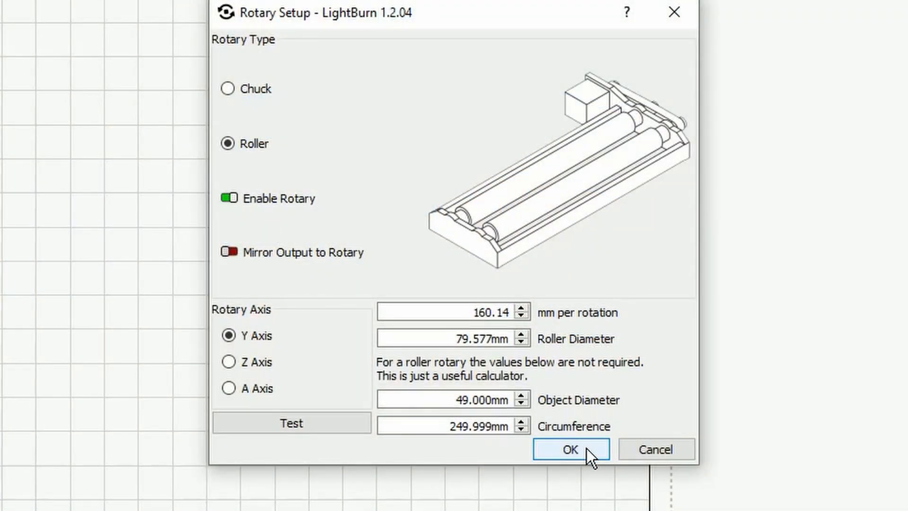
click(586, 448)
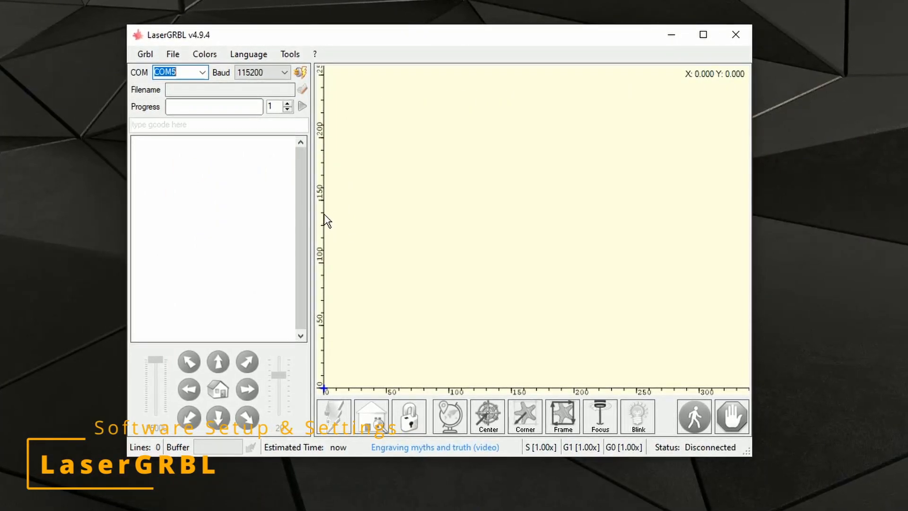
Switch to LaserGRBL, connect to the laser on COM5 at 115200 baud and unlock it
click(298, 72)
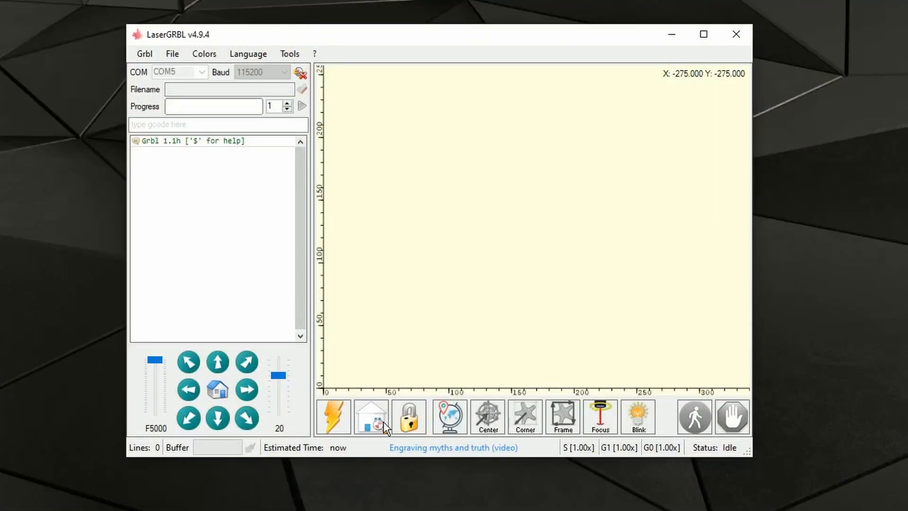
click(411, 422)
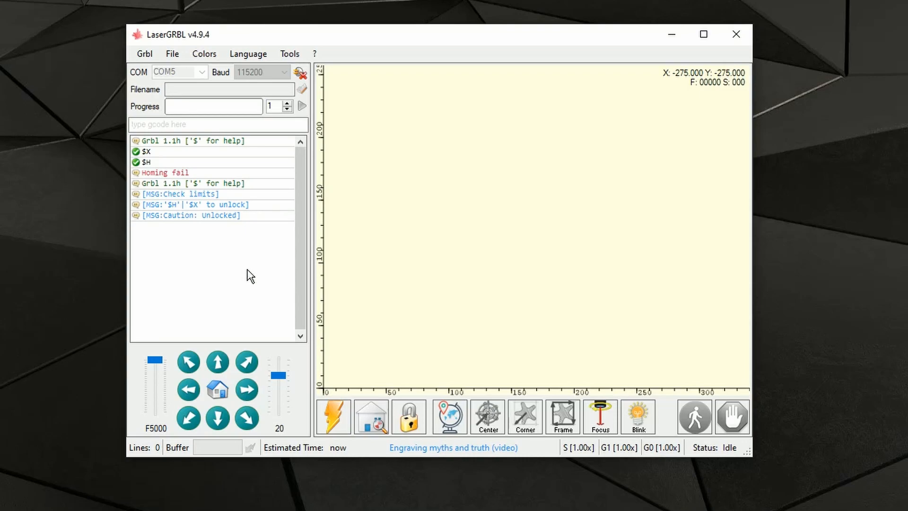
Open the Grbl configuration and the $101 Y-axis travel resolution value for editing
click(153, 54)
click(182, 138)
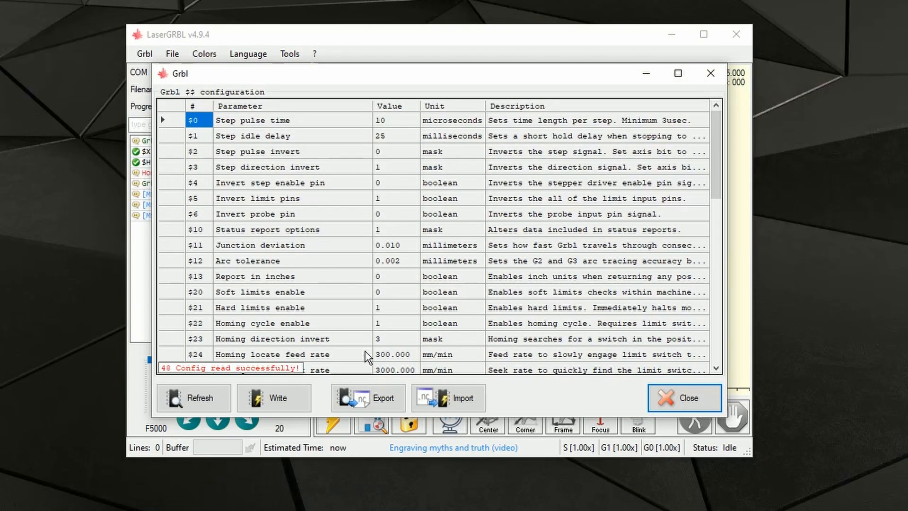
scroll(410, 326, down, 1)
scroll(406, 316, up, 1)
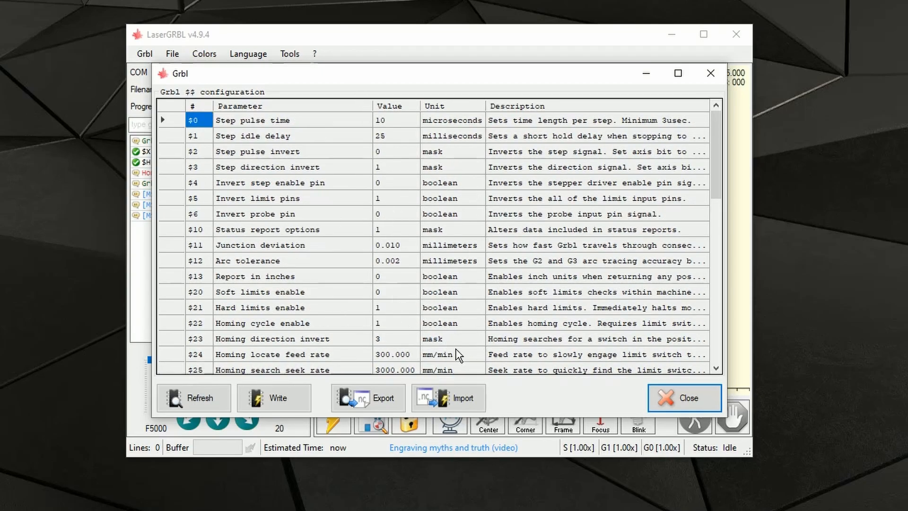
scroll(436, 308, down, 5)
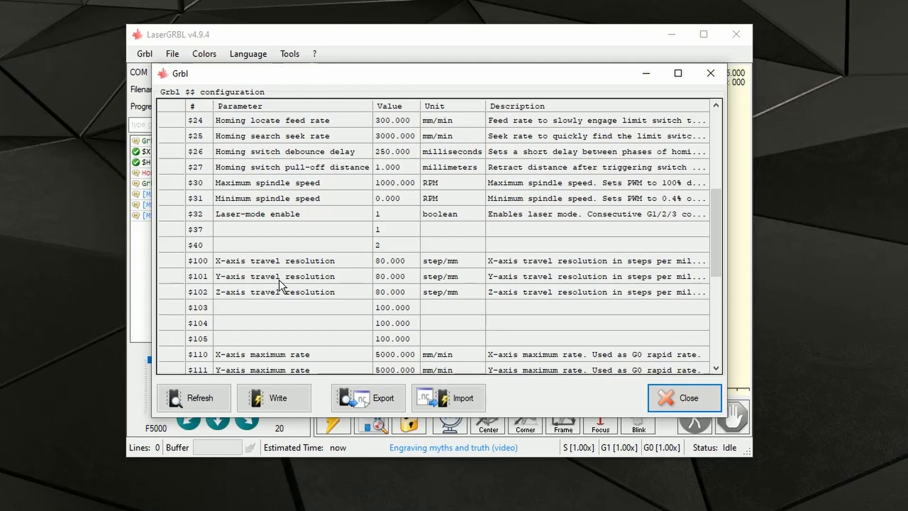
click(410, 278)
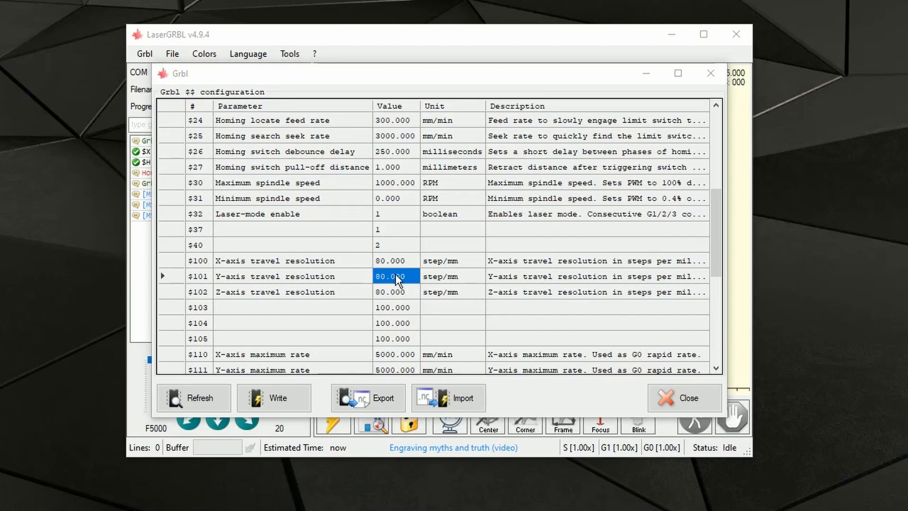
click(395, 274)
click(395, 274)
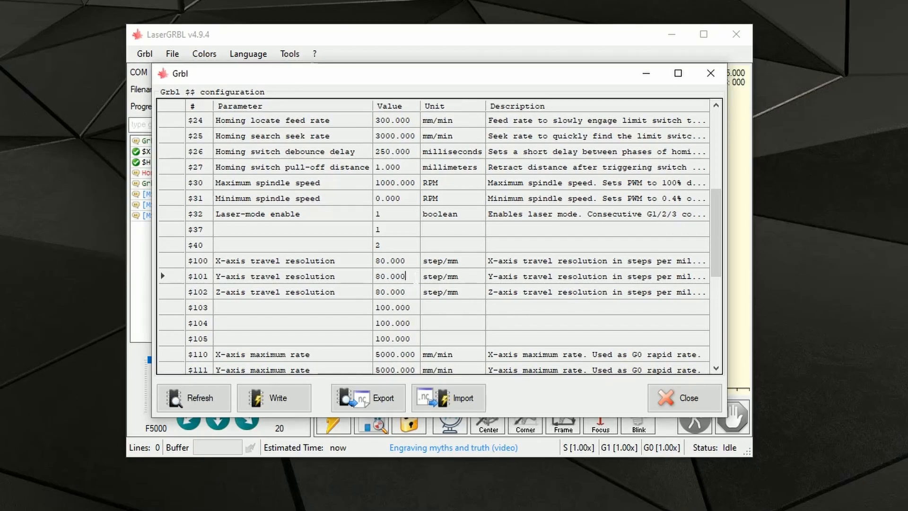
drag(416, 277, 386, 278)
Divide 12800 by 250 in Calculator to work out the rotary's steps per millimetre, and close Calculator
key(alt+Tab)
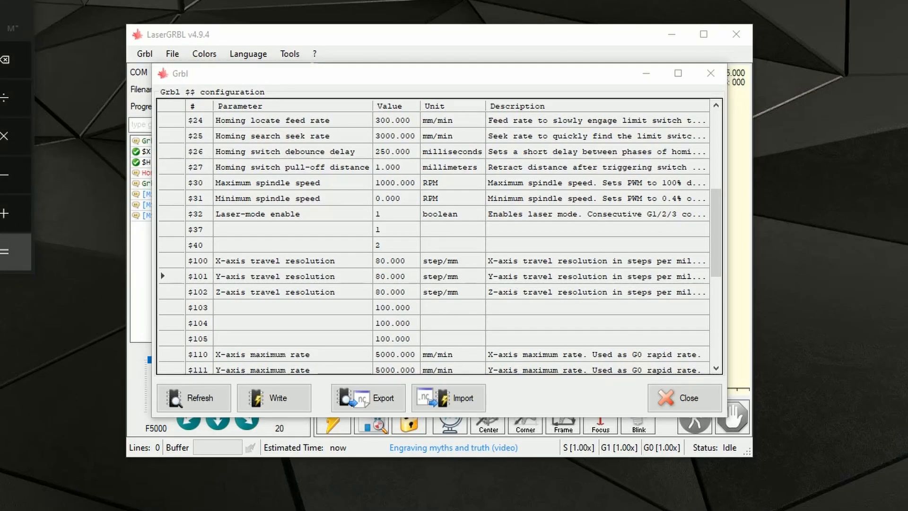
drag(0, 0, 567, 39)
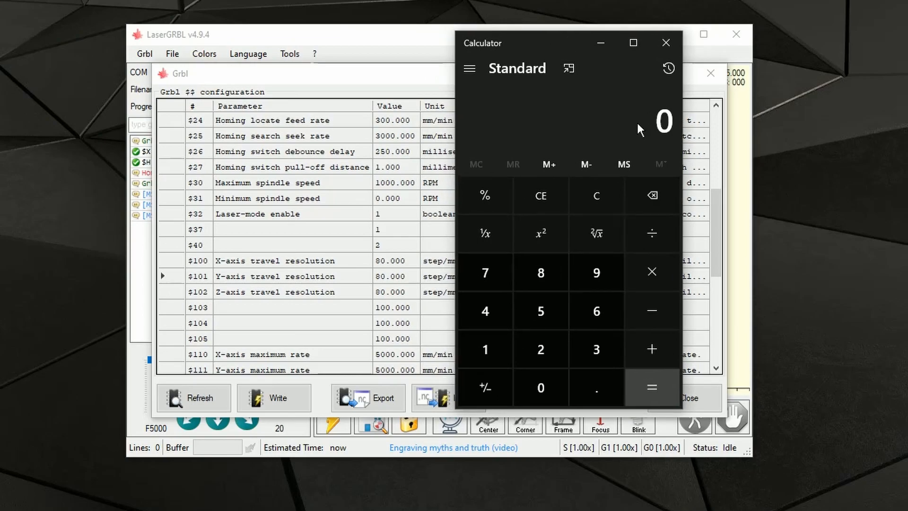
text(12,800)
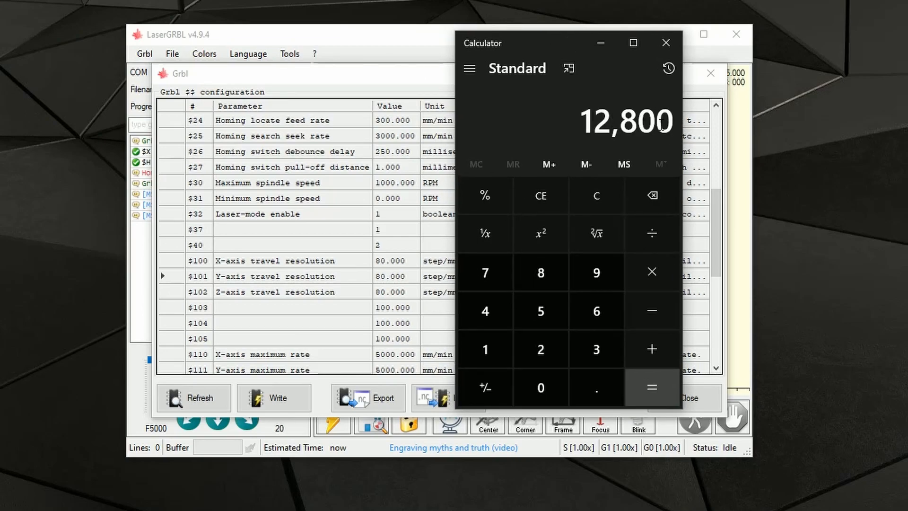
key(slash)
text(250)
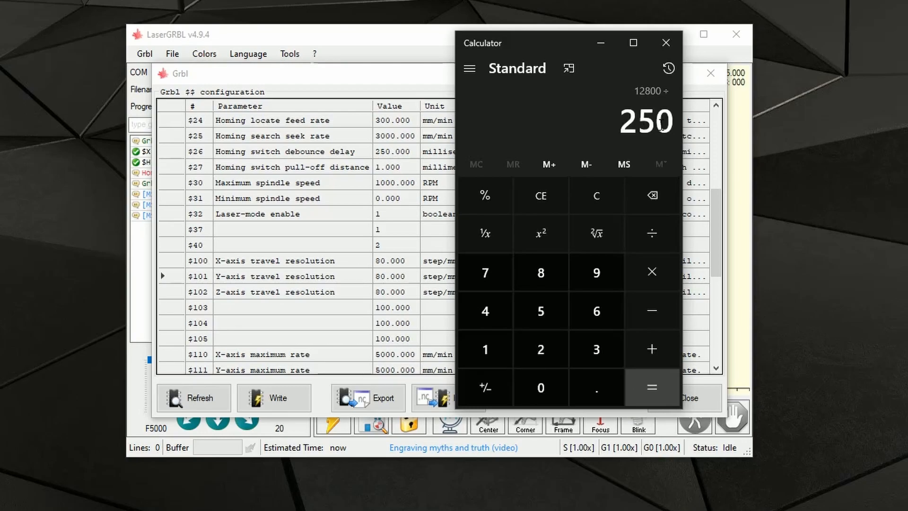
key(Return)
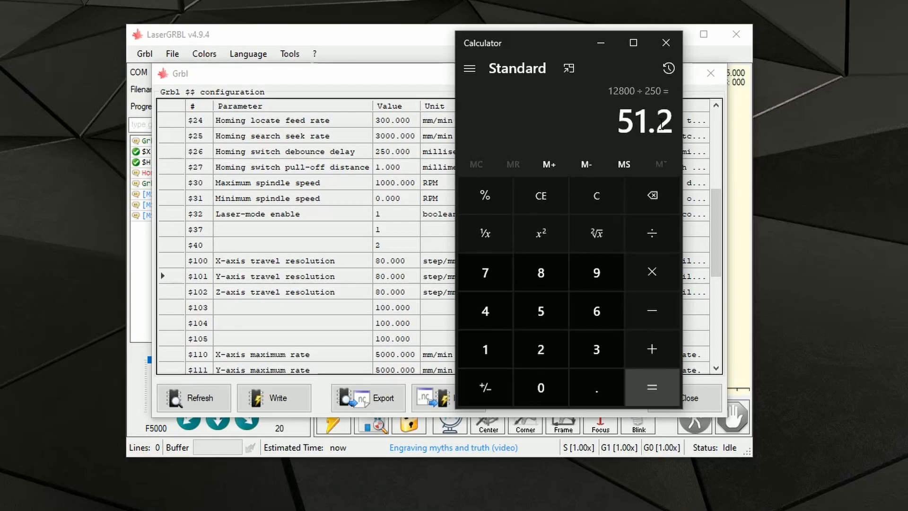
click(665, 43)
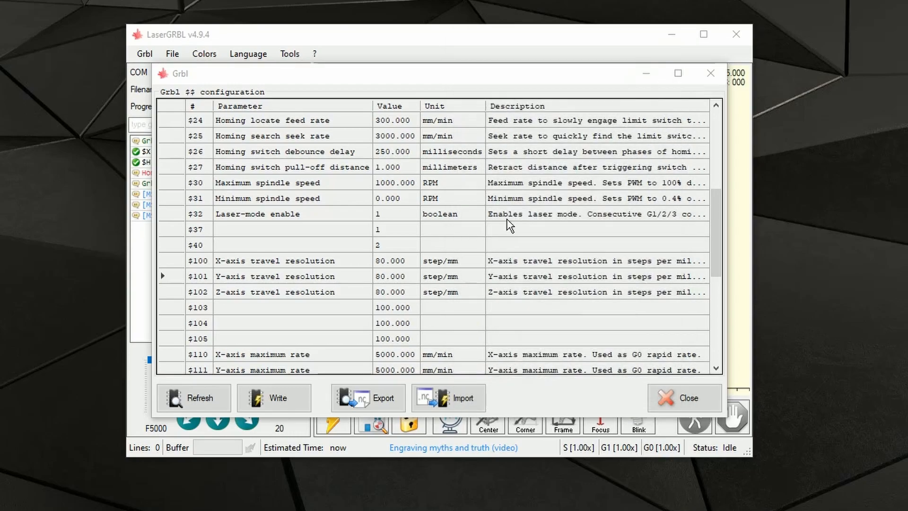
Set the $101 Y-axis travel resolution to 51.2 step/mm, write it to the controller and close the configuration
double_click(400, 272)
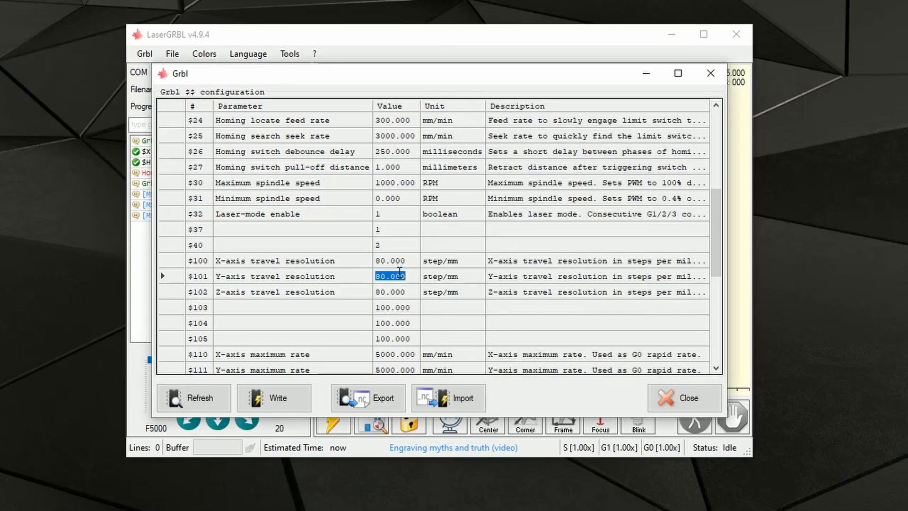
text(51.2)
key(Return)
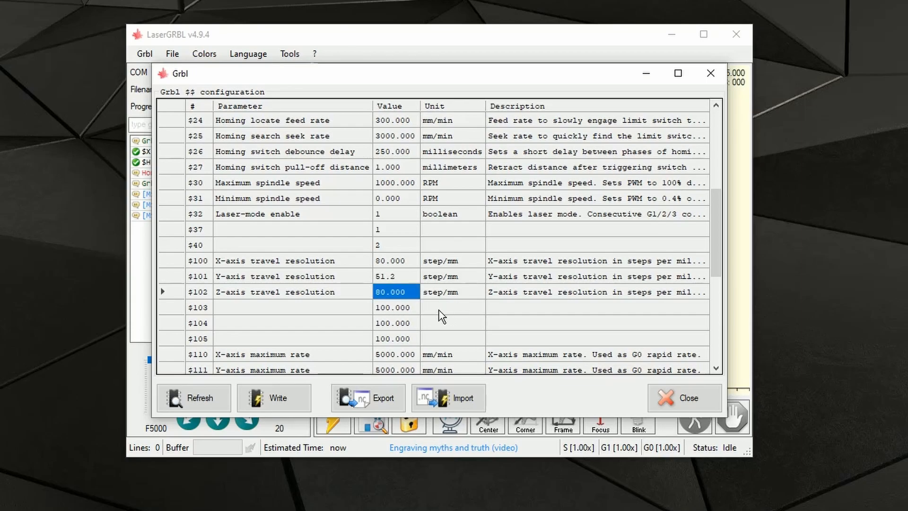
click(410, 272)
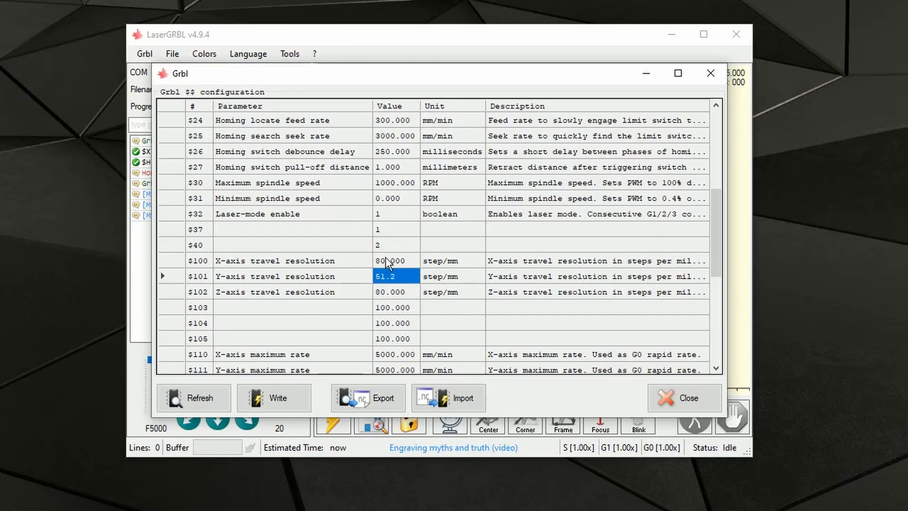
click(280, 398)
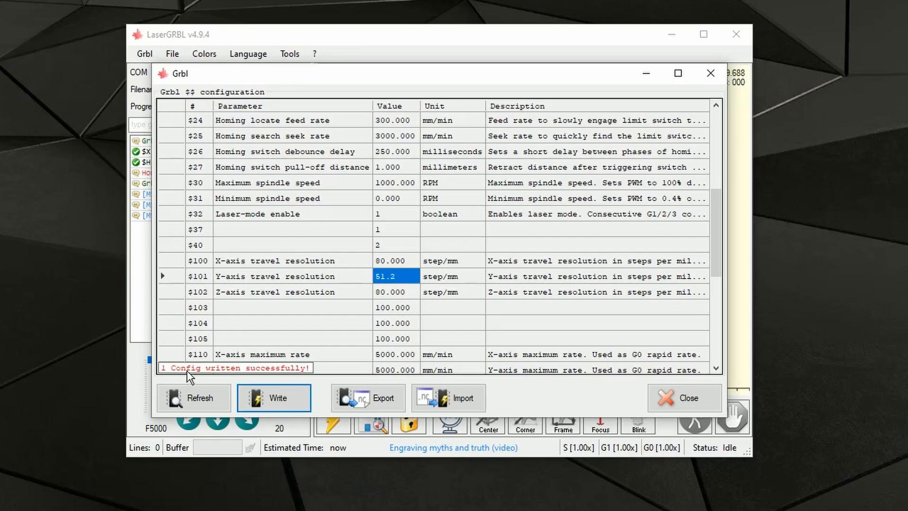
click(687, 397)
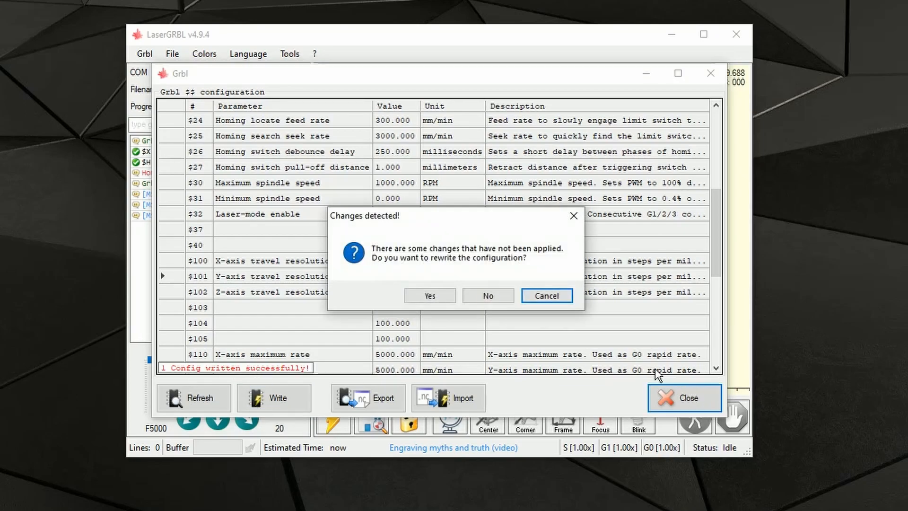
click(430, 296)
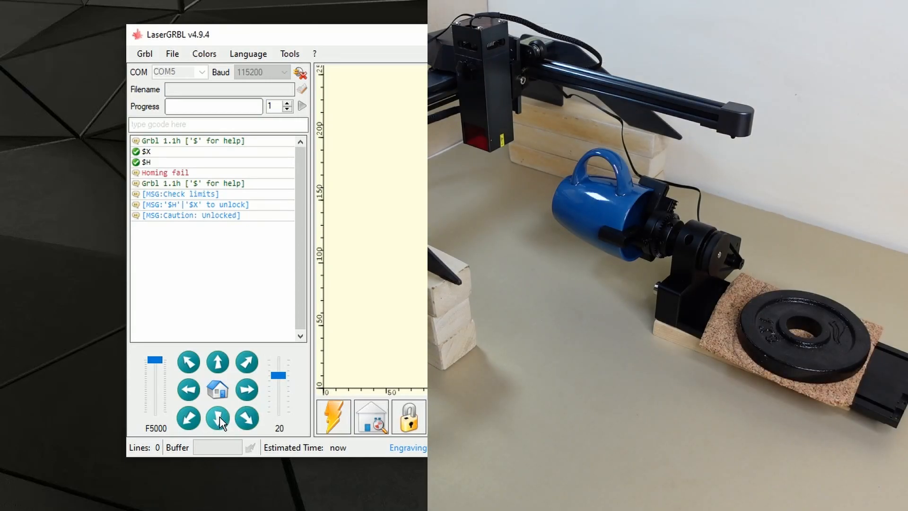
Test the rotary by jogging the Y axis -20 mm, back +20 mm, and seven more times by -20 mm
click(218, 416)
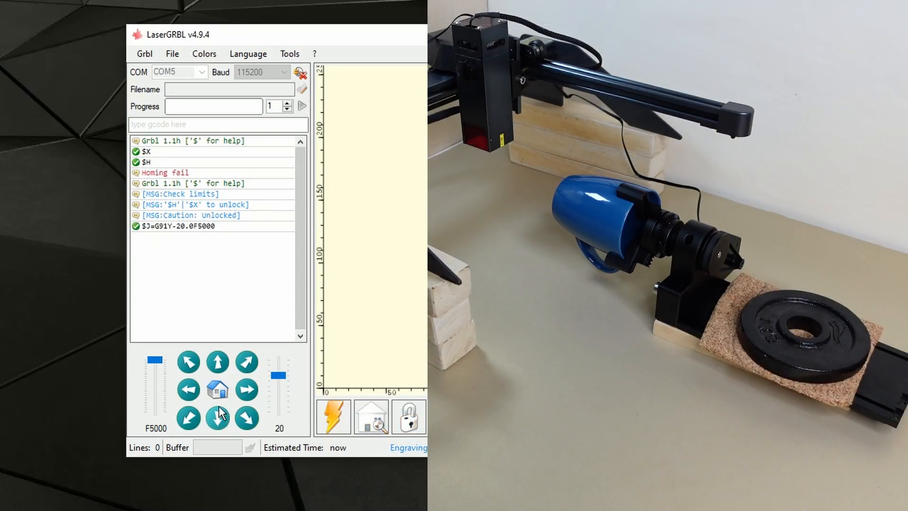
click(217, 362)
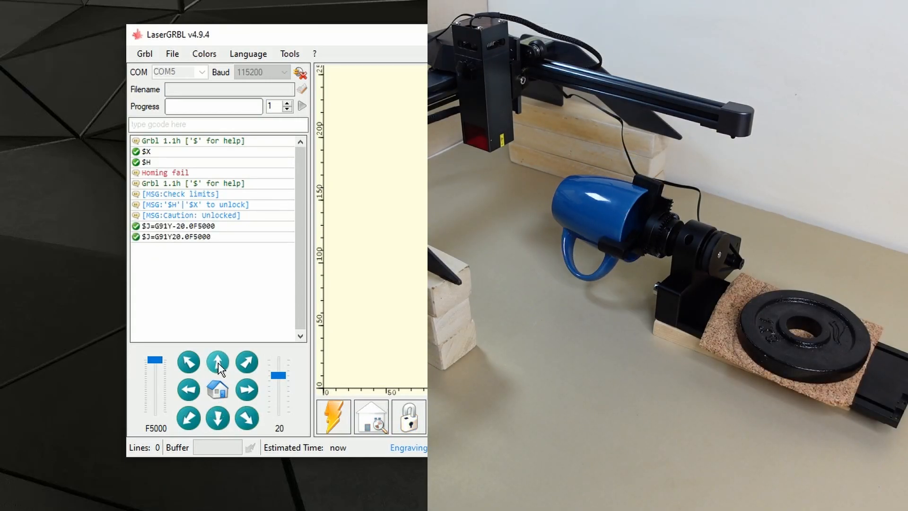
click(219, 420)
click(219, 420)
click(219, 419)
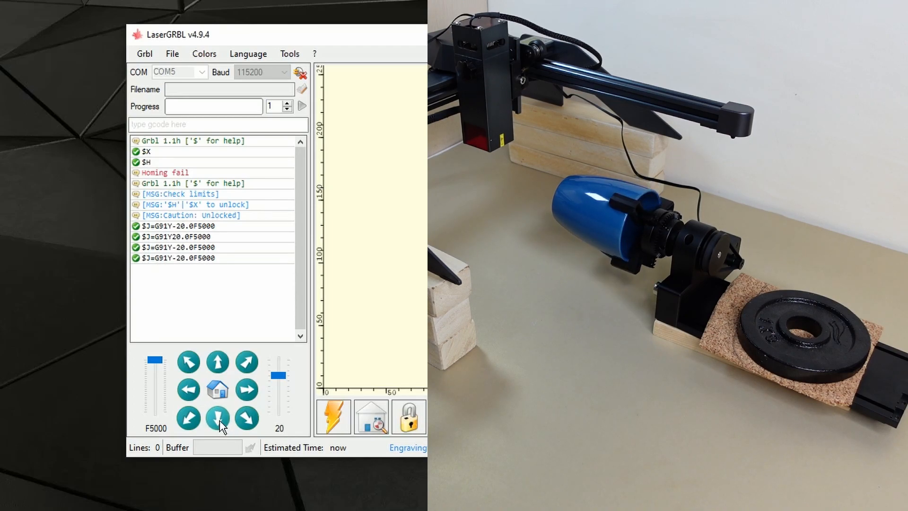
click(219, 420)
click(219, 419)
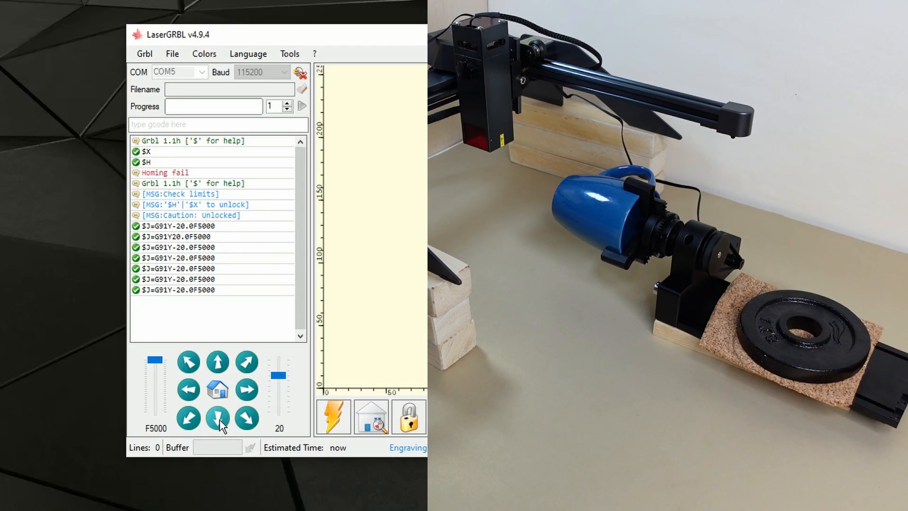
click(219, 417)
click(218, 418)
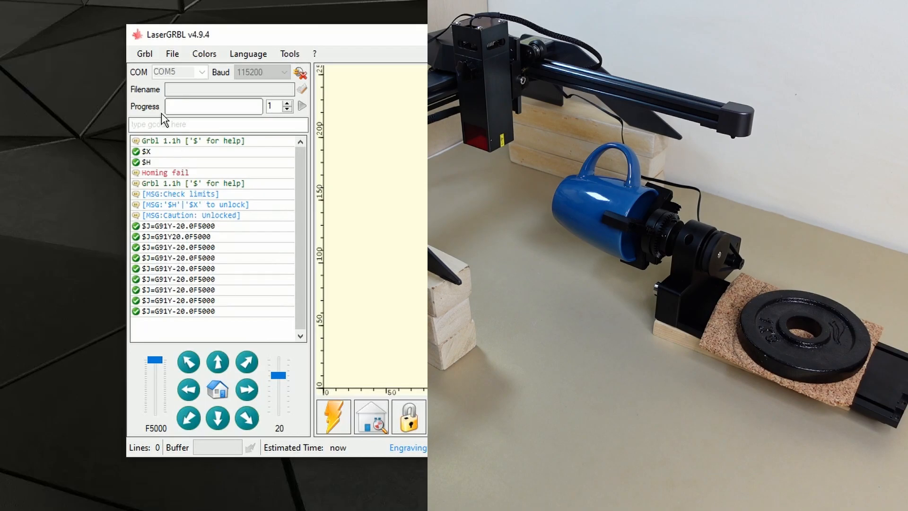
Reopen the Grbl configuration and set the $3 step direction invert mask to 3
click(145, 52)
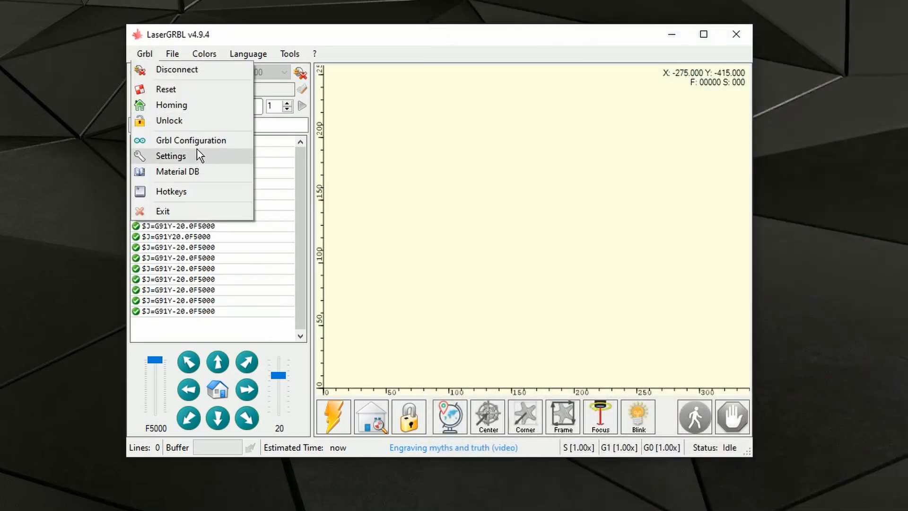
click(195, 138)
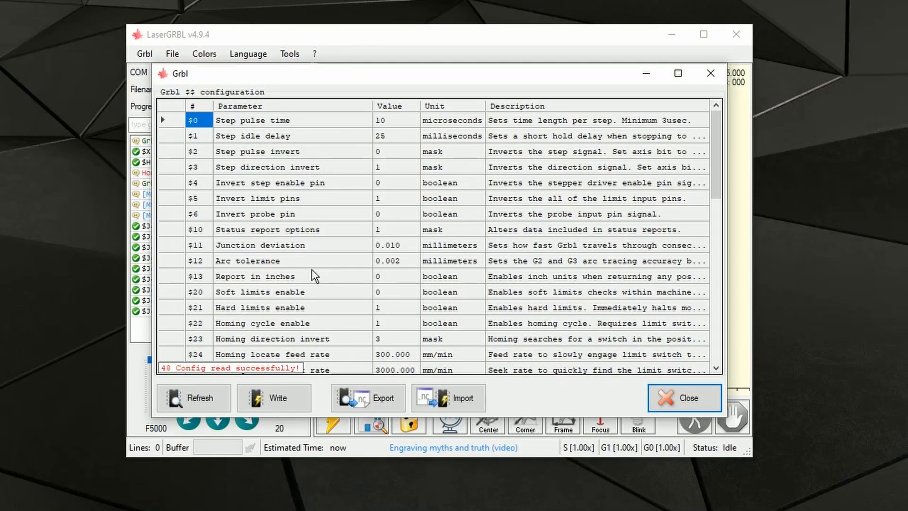
click(193, 167)
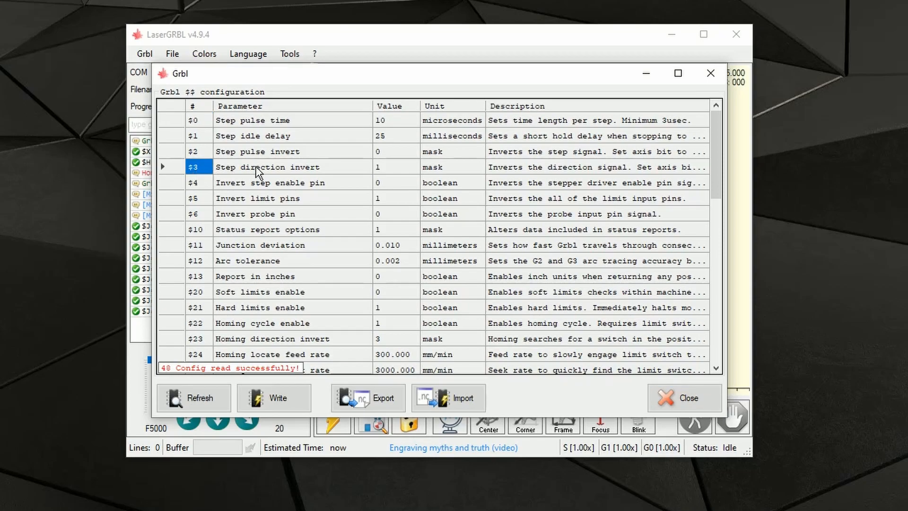
click(303, 166)
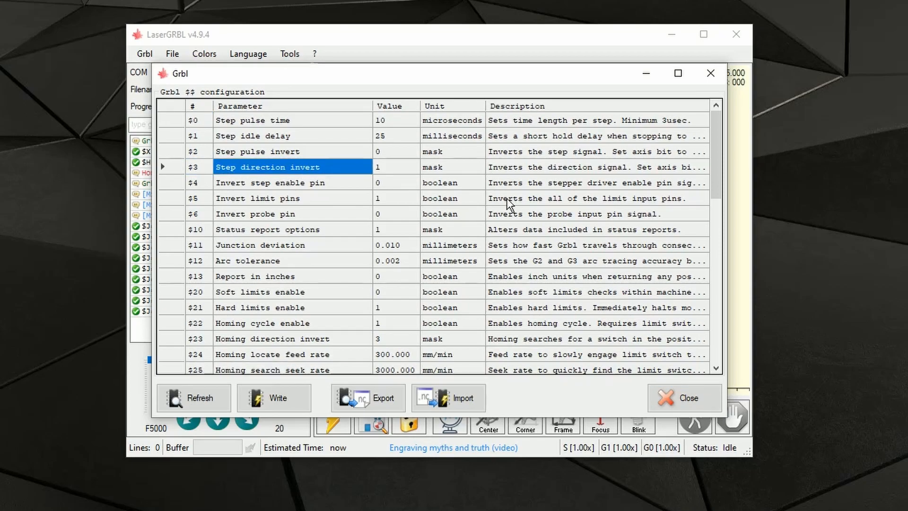
click(401, 166)
click(464, 168)
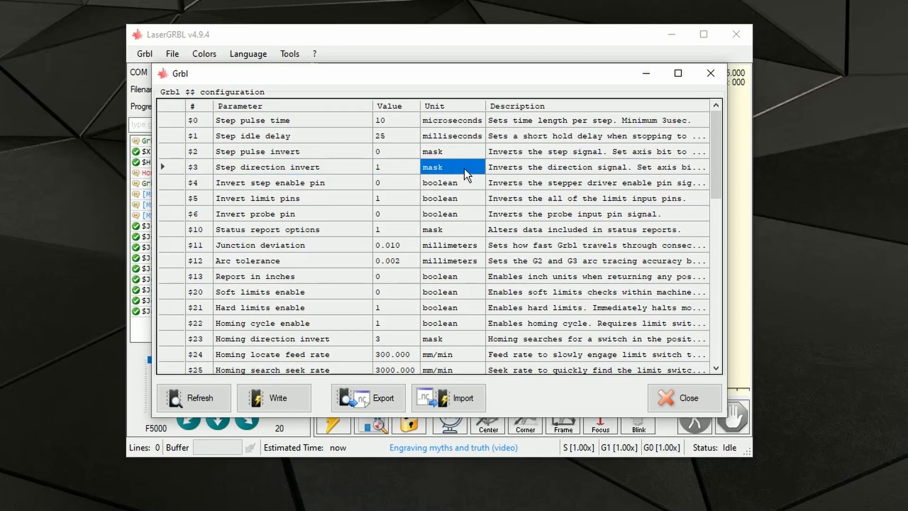
click(396, 166)
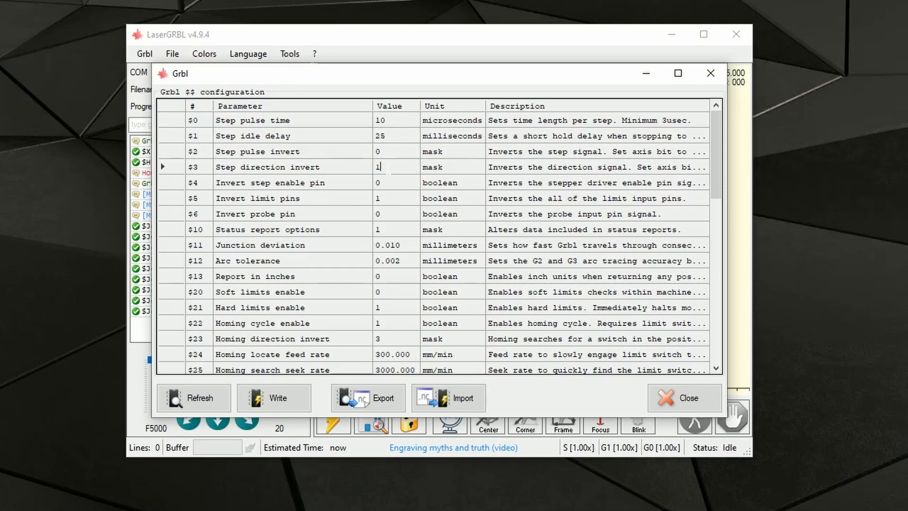
key(BackSpace)
text(3)
click(408, 181)
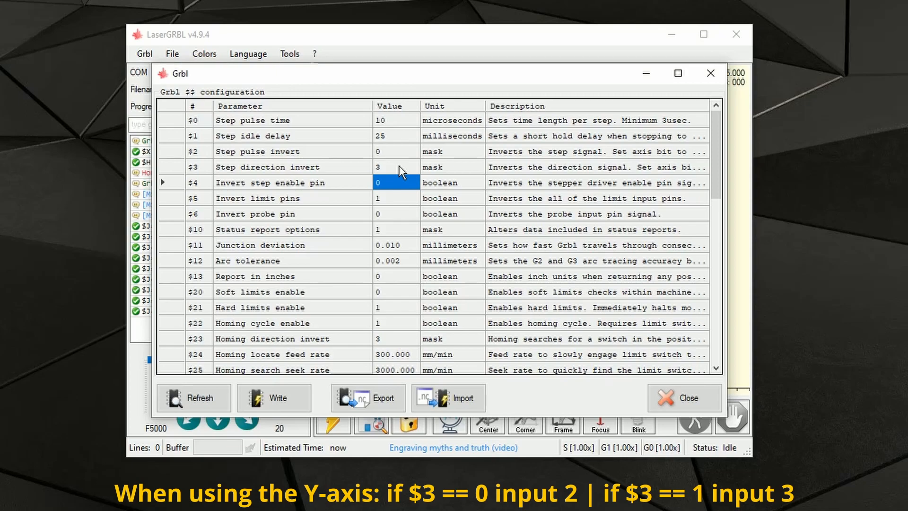
click(399, 167)
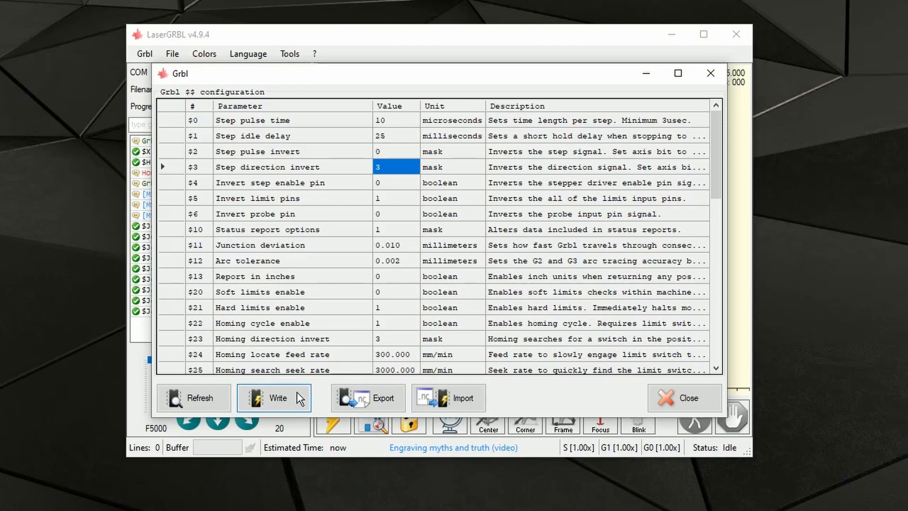
Write the changed step direction mask to the controller and close the Grbl configuration, agreeing to rewrite it
click(287, 400)
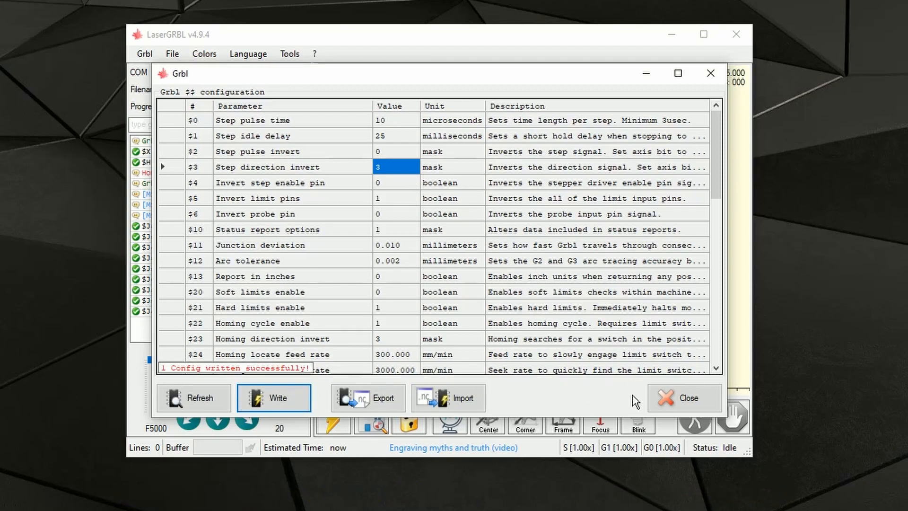
click(689, 399)
click(431, 294)
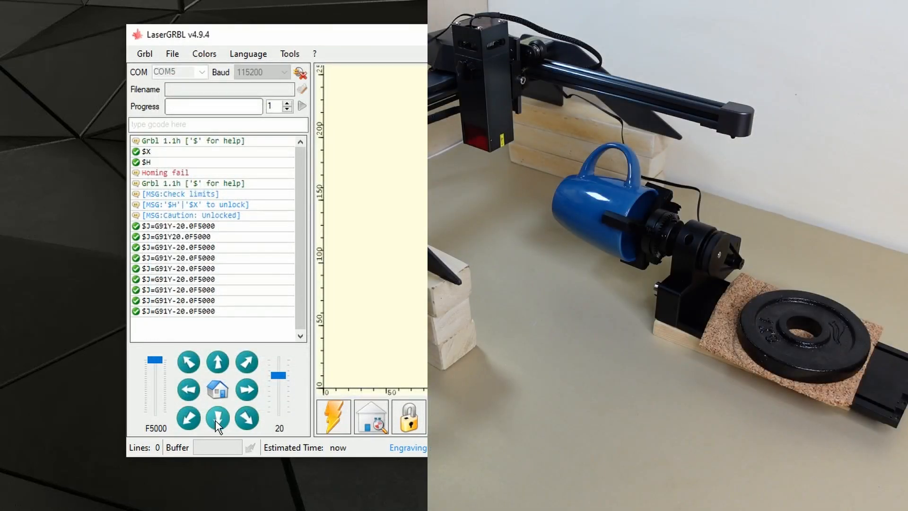
Test the rotary's direction by jogging the Y axis -20 mm, back +20 mm, and seven more times by -20 mm
click(215, 420)
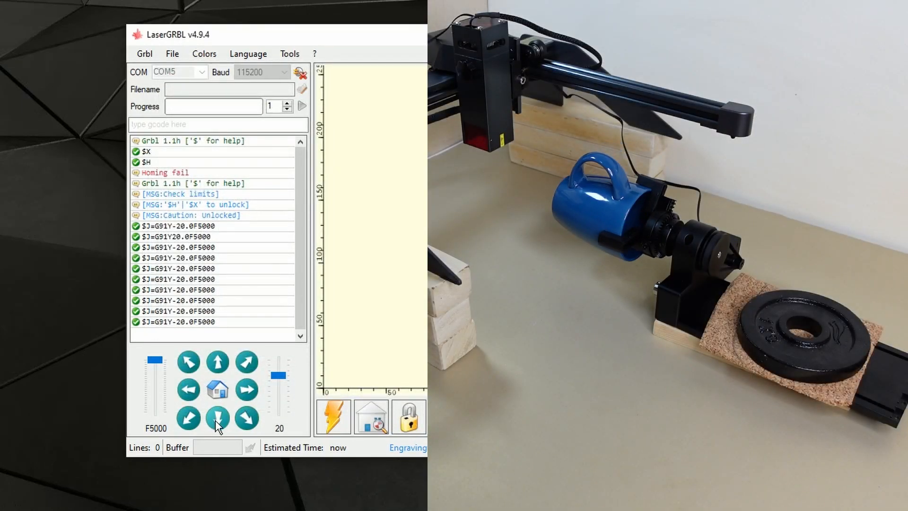
click(226, 358)
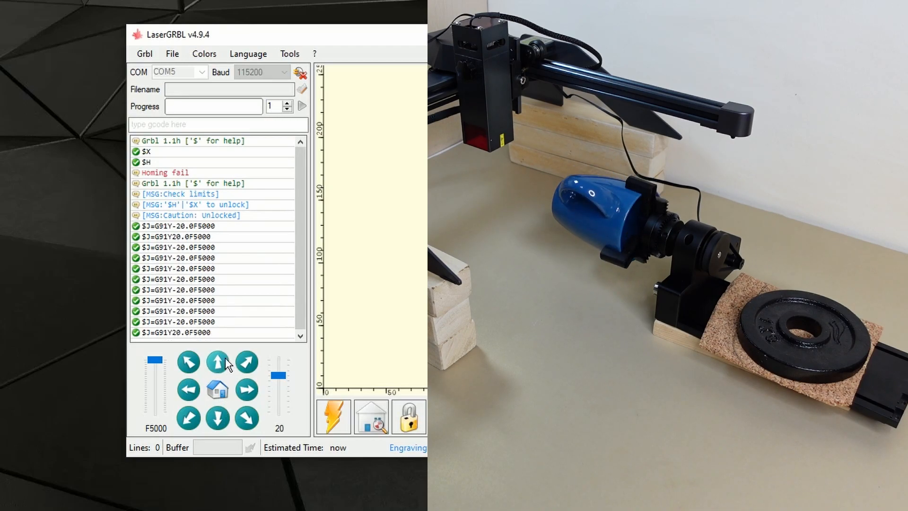
click(226, 422)
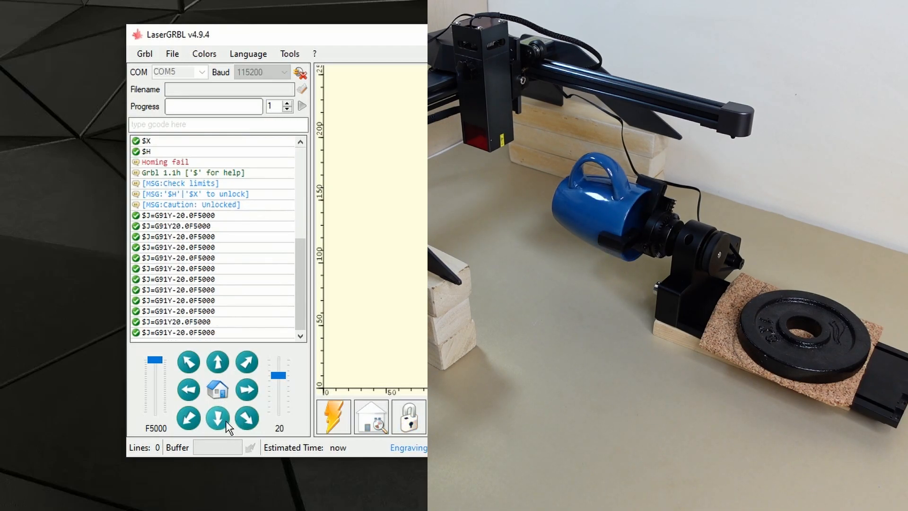
click(226, 421)
click(226, 422)
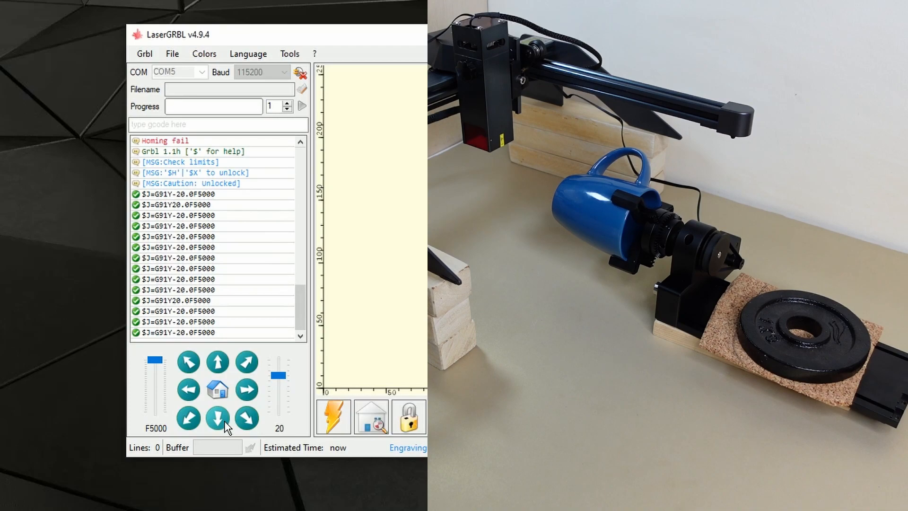
click(226, 422)
click(226, 422)
click(226, 422)
click(226, 421)
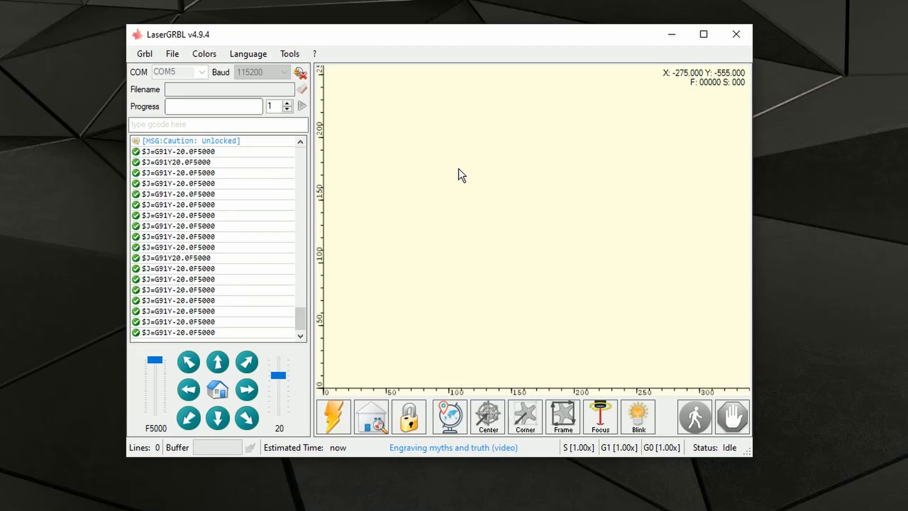
Reopen the Grbl configuration and set the $3 step direction invert mask to 1
click(155, 57)
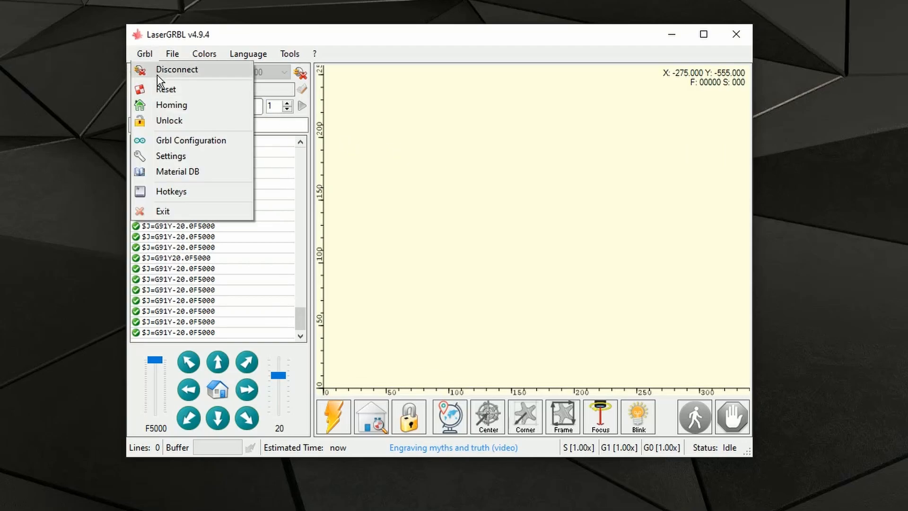
click(176, 141)
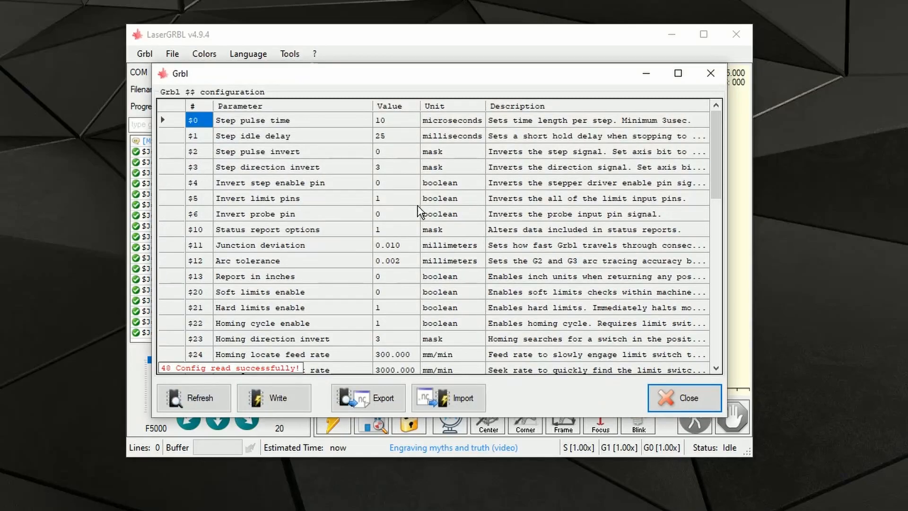
click(387, 170)
click(386, 171)
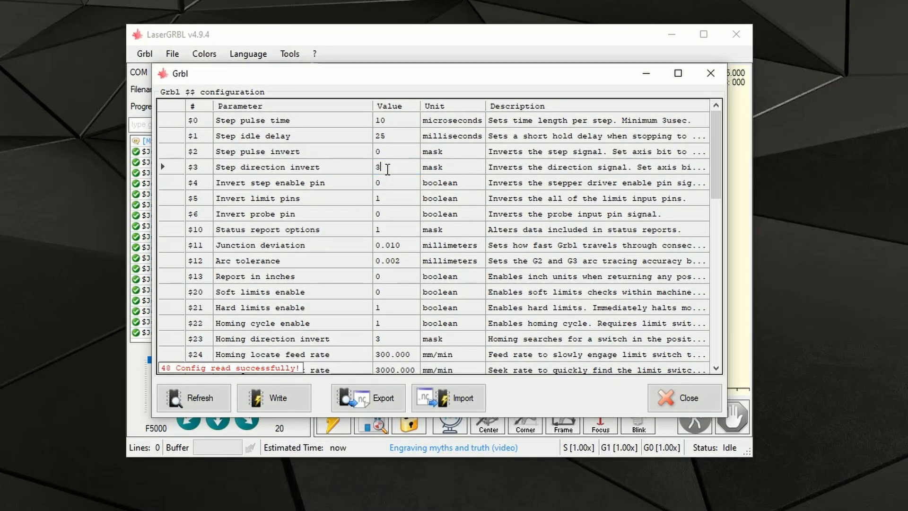
drag(385, 172, 359, 166)
text(1)
click(396, 181)
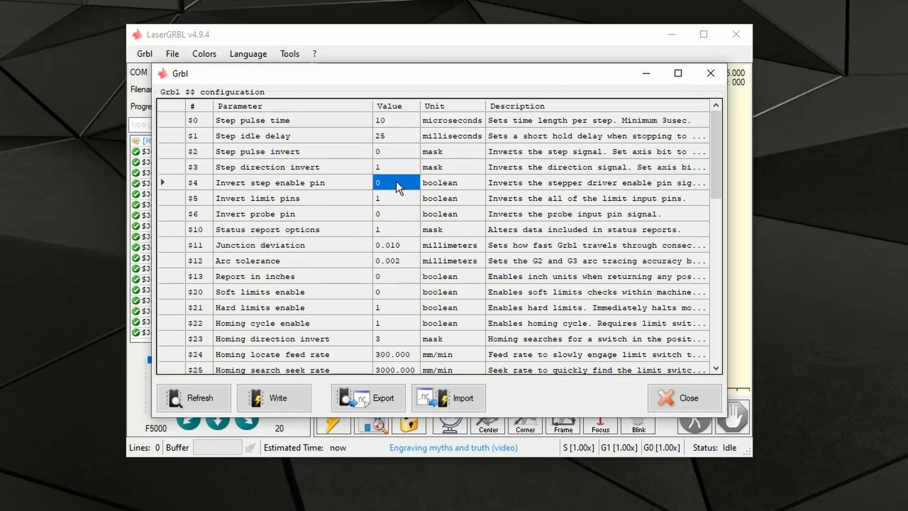
click(396, 181)
Set the $101 Y-axis travel resolution to 80 step/mm
scroll(439, 243, down, 2)
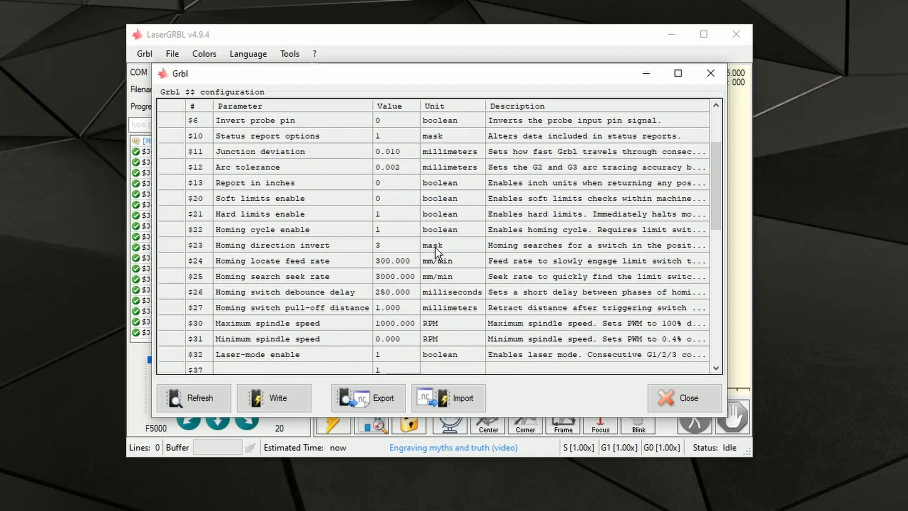
scroll(435, 247, down, 2)
click(403, 322)
click(402, 322)
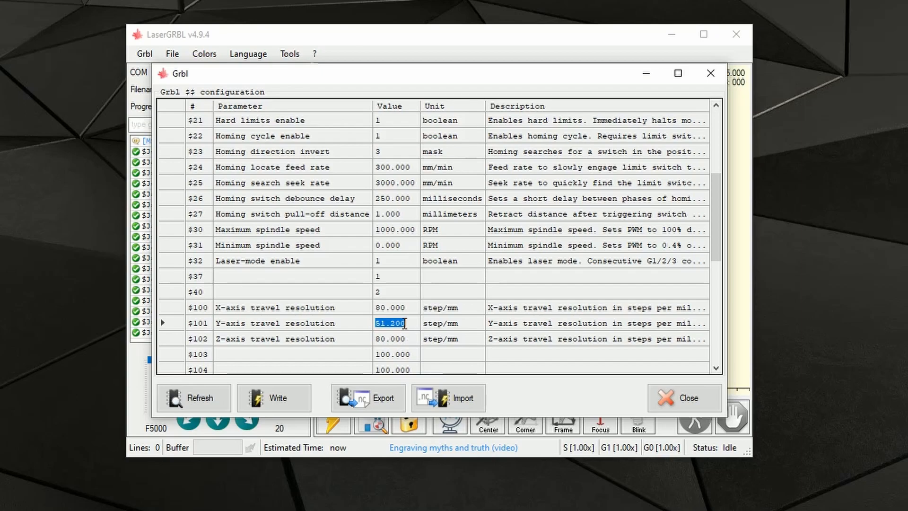
click(406, 324)
drag(407, 324, 376, 324)
click(378, 324)
text(80)
click(427, 323)
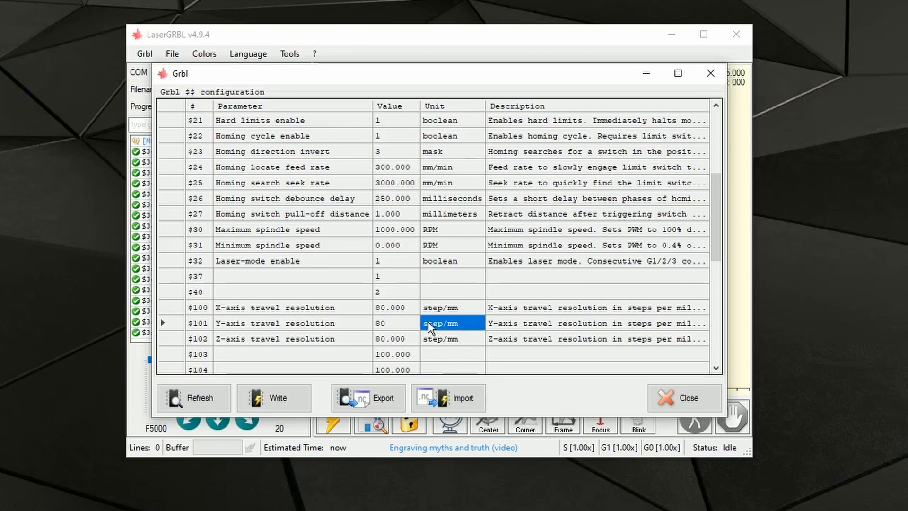
Write the $3 and $101 changes to the controller and close the configuration, agreeing to rewrite it
click(388, 340)
click(272, 400)
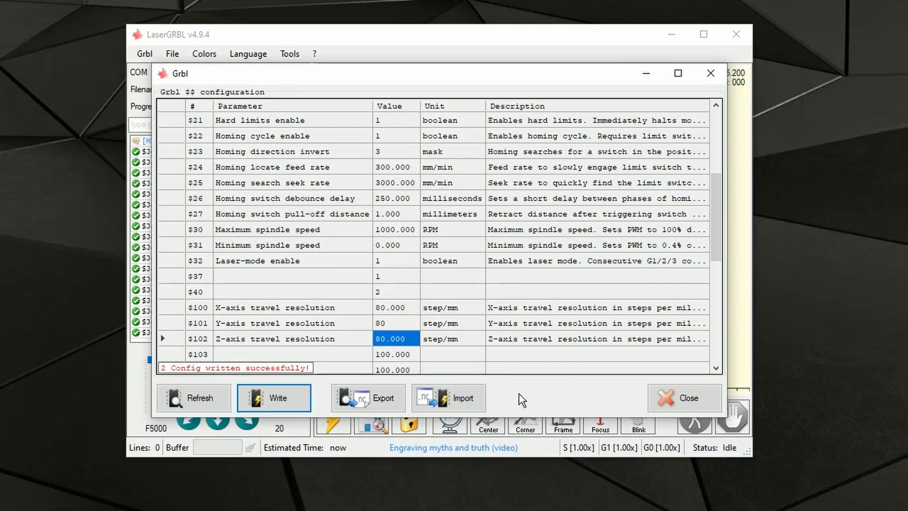
click(666, 401)
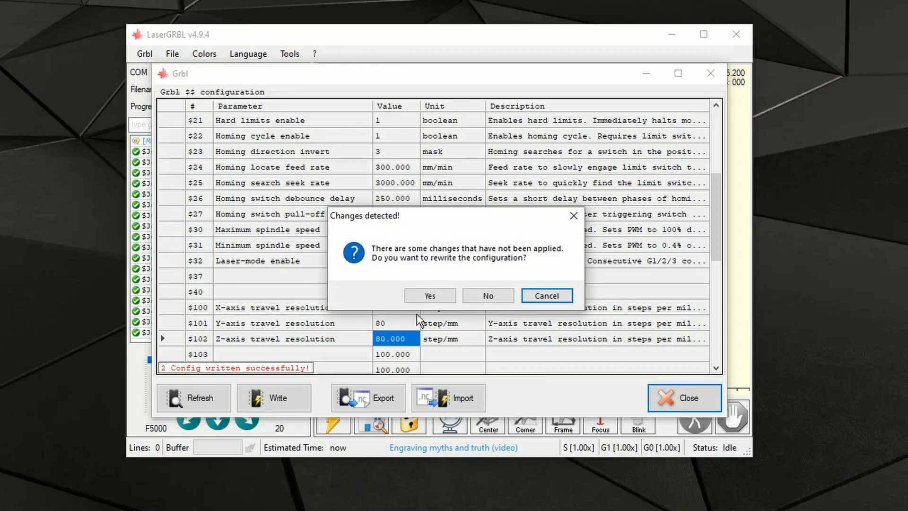
click(453, 297)
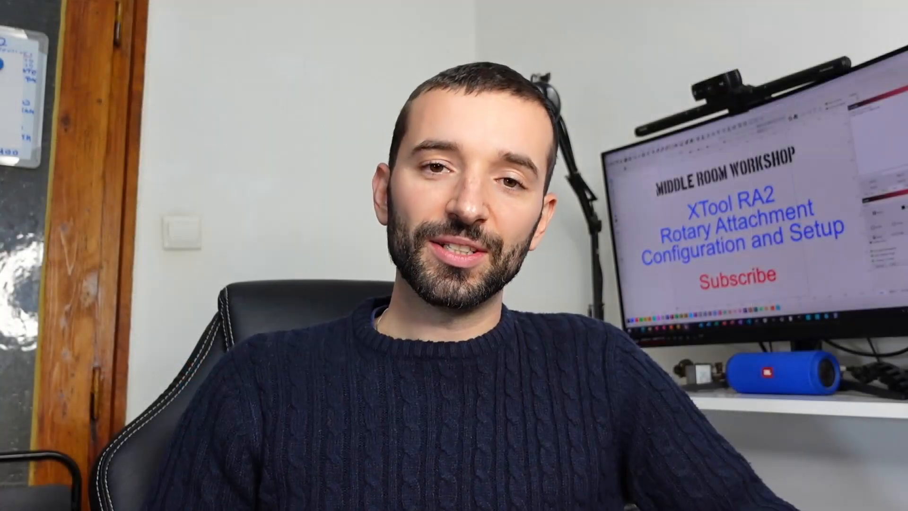